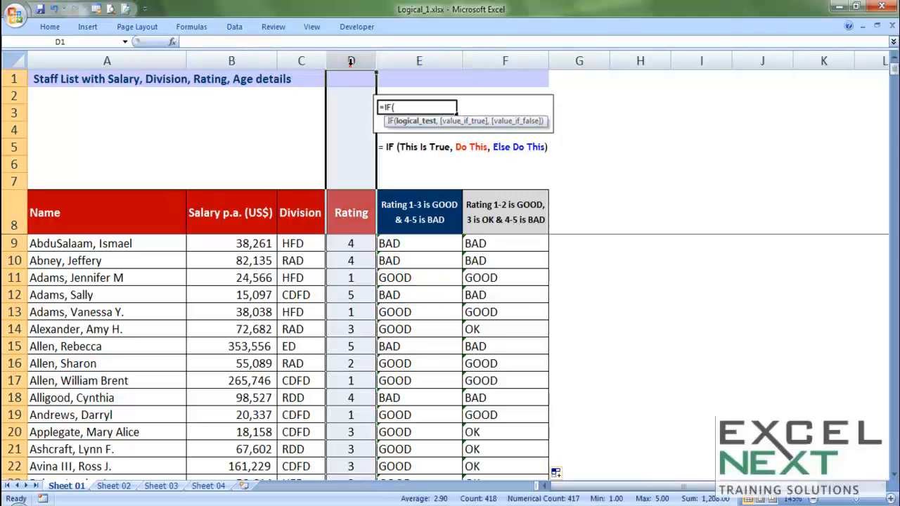
# Switch to the Sheet 02 worksheet.
pyautogui.hotkey('ctrl', 'c')
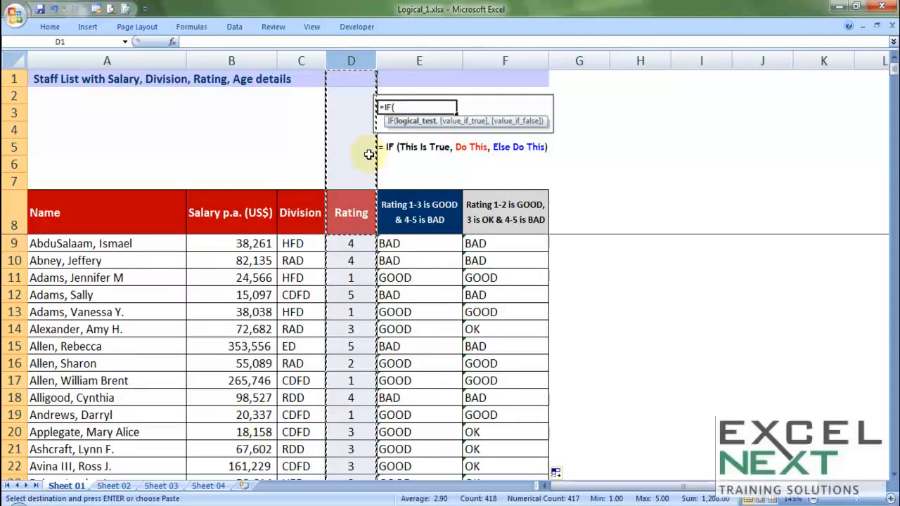
pyautogui.click(113, 485)
pyautogui.click(428, 276)
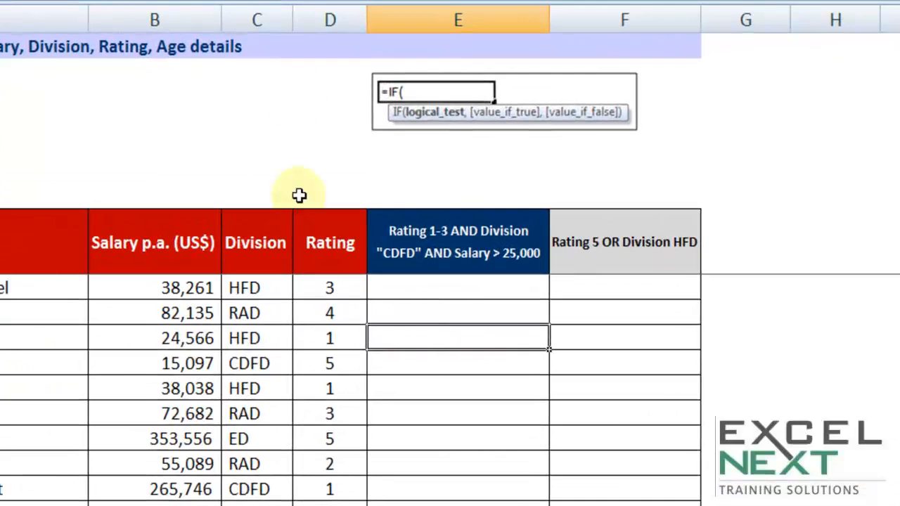
# Examine the Rating, Salary and Division columns and the rating and division conditions in the column E header.
pyautogui.click(346, 56)
pyautogui.hotkey('ctrl', 'c')
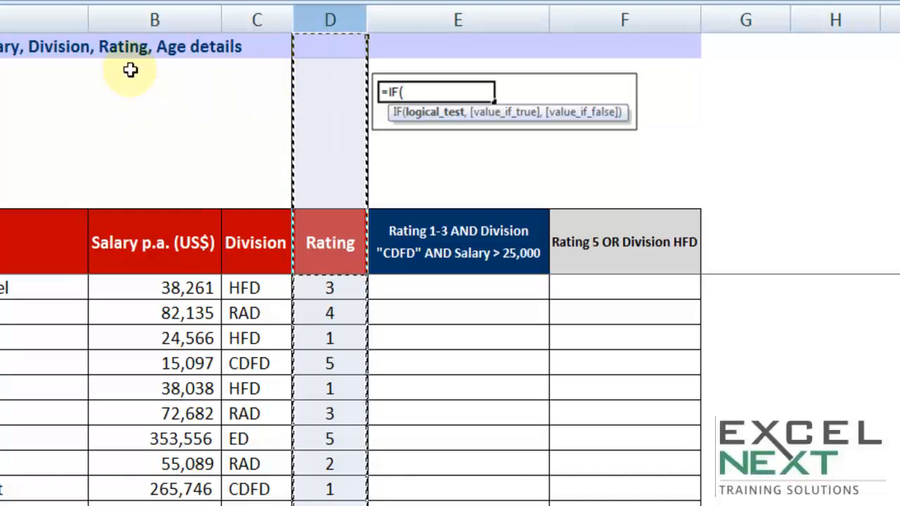
pyautogui.moveTo(153, 19); pyautogui.dragTo(239, 16)
pyautogui.hotkey('ctrl', 'c')
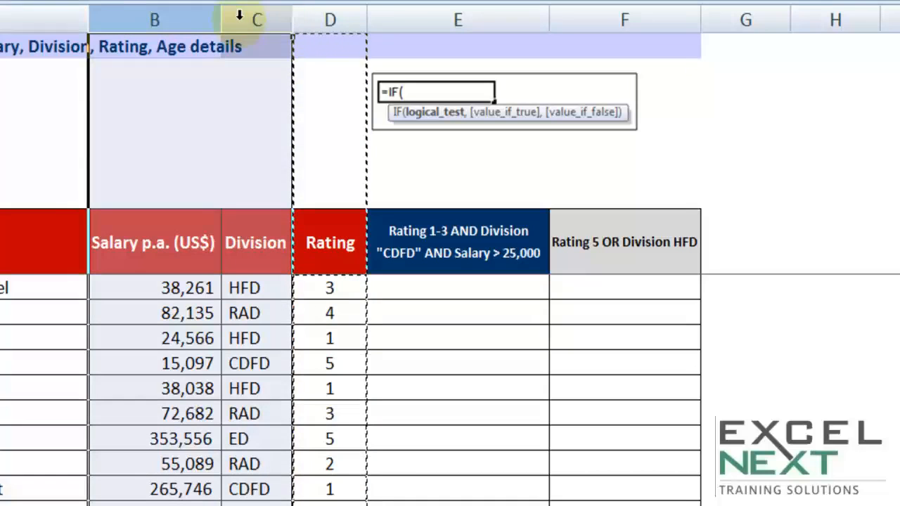
pyautogui.click(448, 316)
pyautogui.click(462, 287)
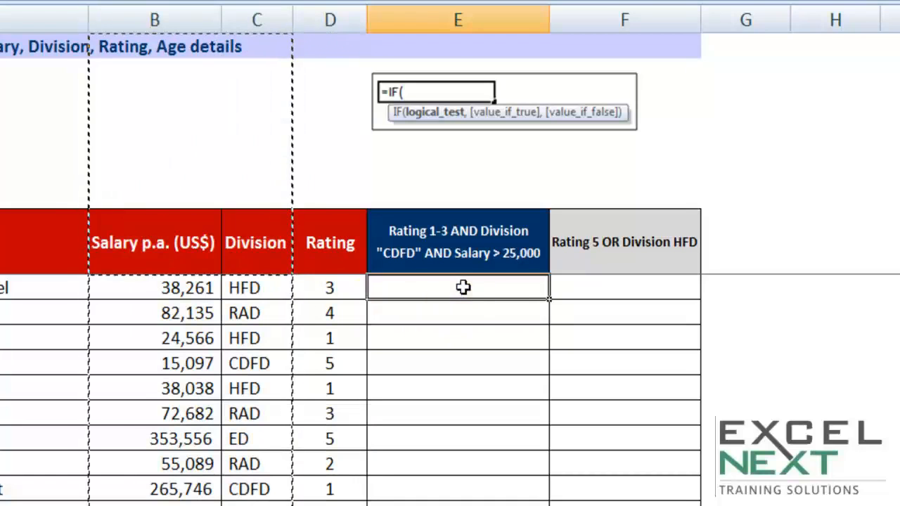
pyautogui.click(474, 245)
pyautogui.press('Escape')
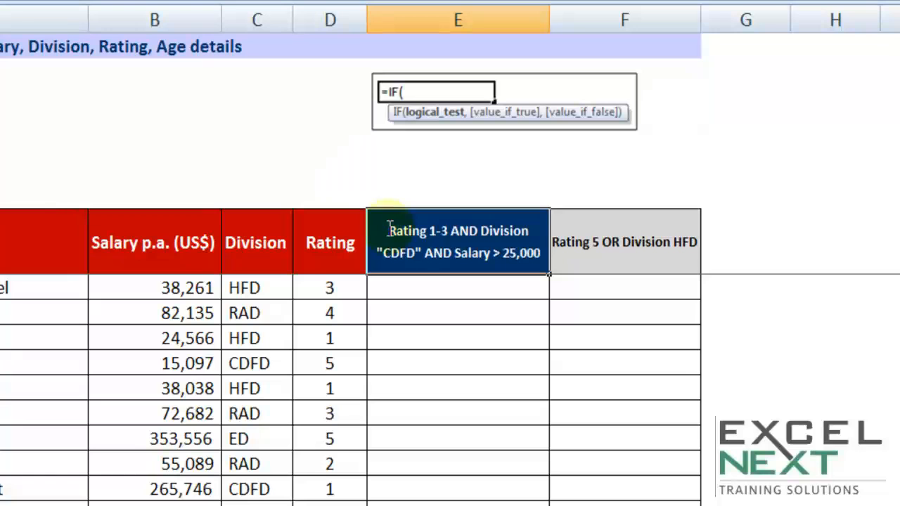
pyautogui.moveTo(394, 224); pyautogui.dragTo(453, 224)
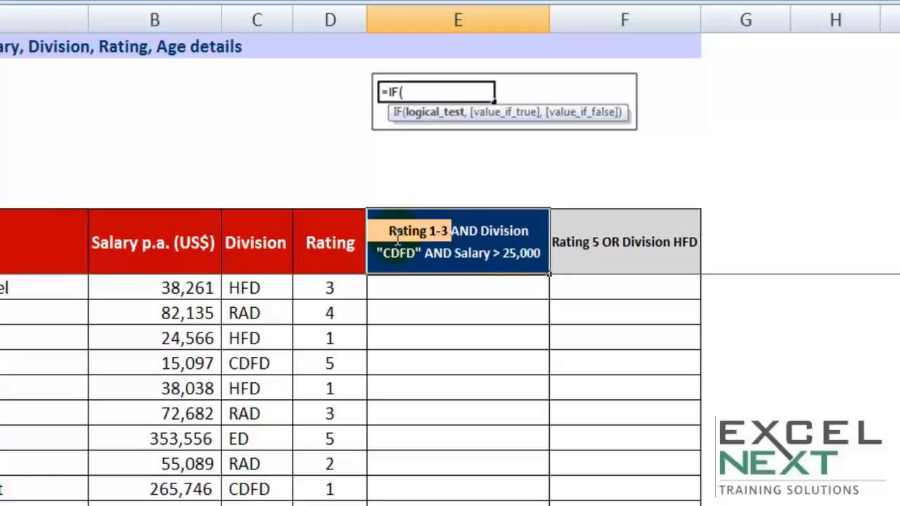
pyautogui.moveTo(383, 254); pyautogui.dragTo(417, 253)
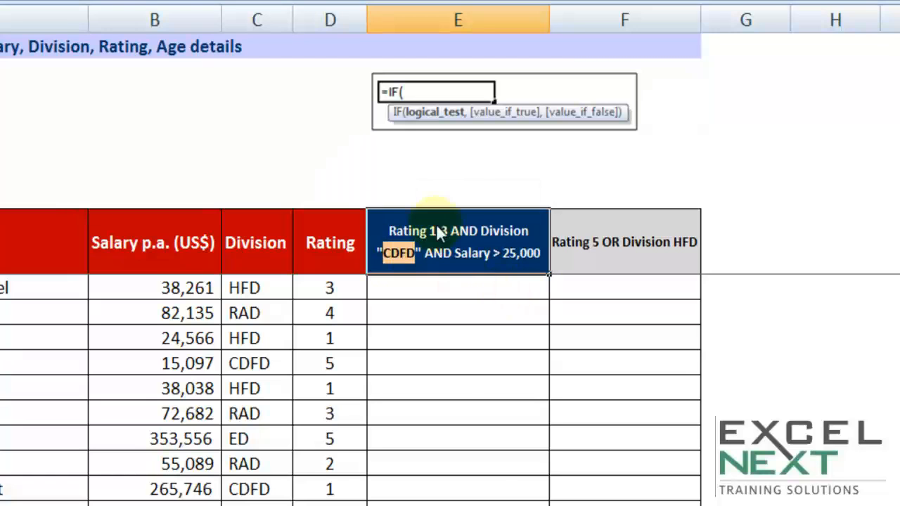
# Enter the label "Intl Training" in cell E6, two rows above the column E header.
pyautogui.click(407, 170)
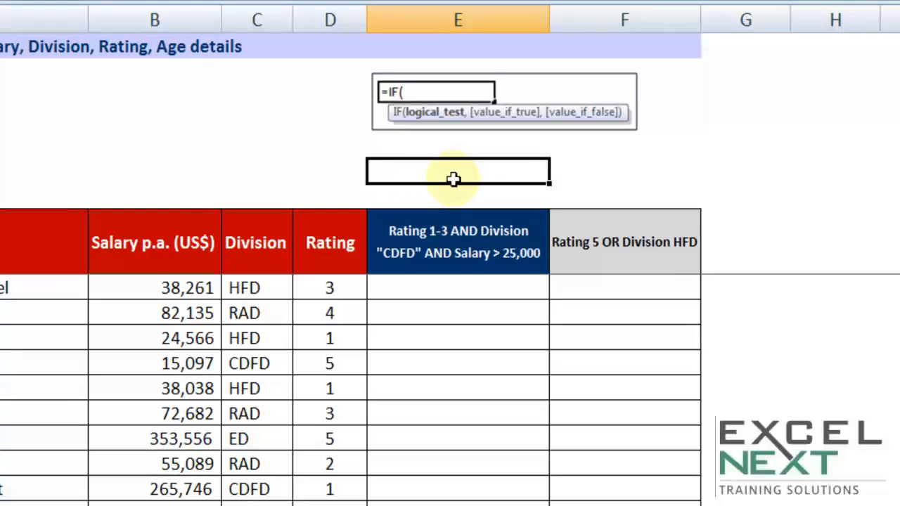
pyautogui.doubleClick(453, 179)
pyautogui.write('Intl traiing')
pyautogui.press('BackSpace')
pyautogui.press('BackSpace')
pyautogui.press('BackSpace')
pyautogui.press('BackSpace')
pyautogui.write('Tra')
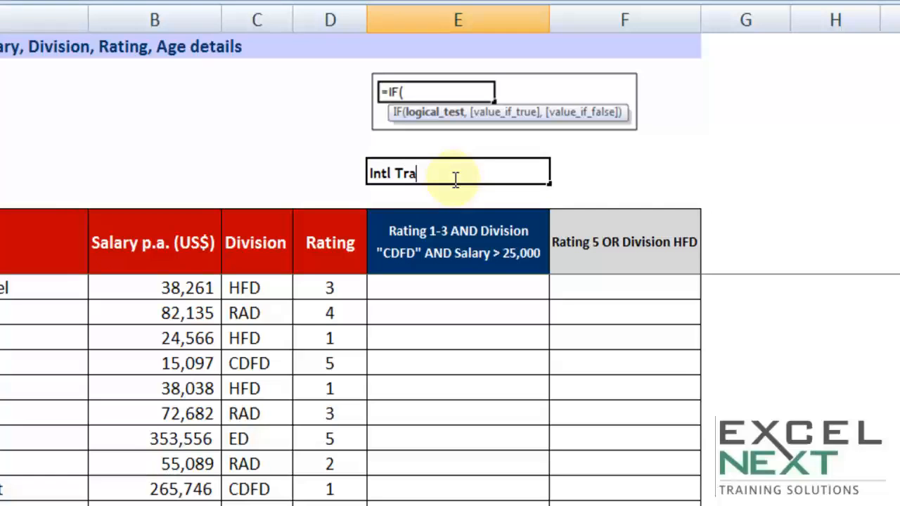
pyautogui.write('ining')
pyautogui.press('Tab')
pyautogui.click(463, 198)
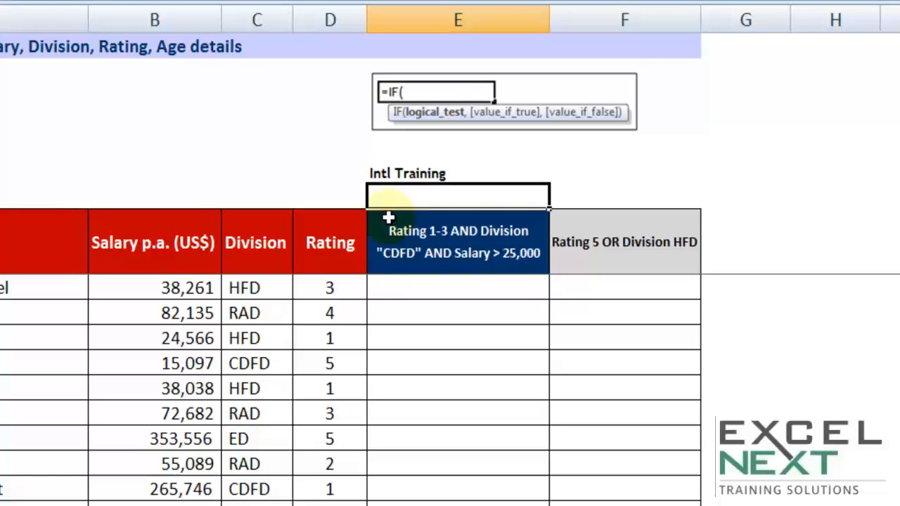
# Change the first staff row's Division to CDFD and try ratings 1, 2 and 3 in its Rating cell.
pyautogui.click(430, 309)
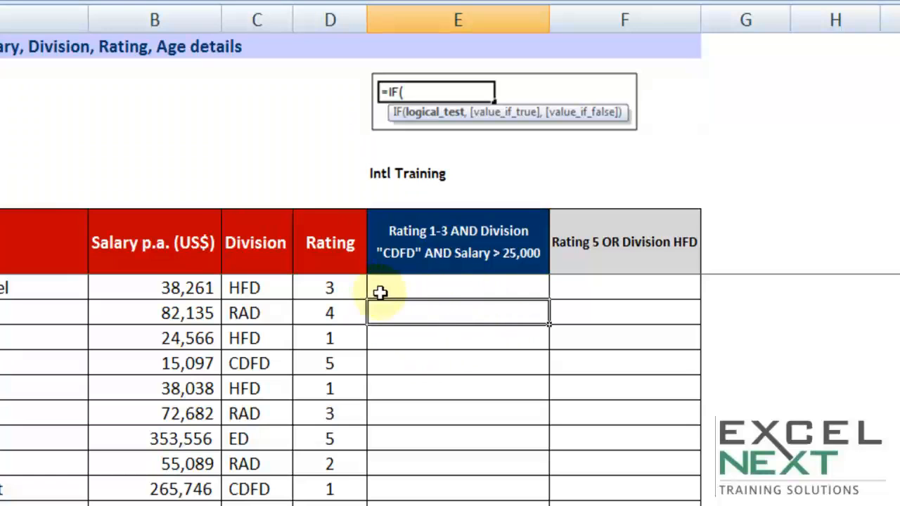
pyautogui.click(248, 285)
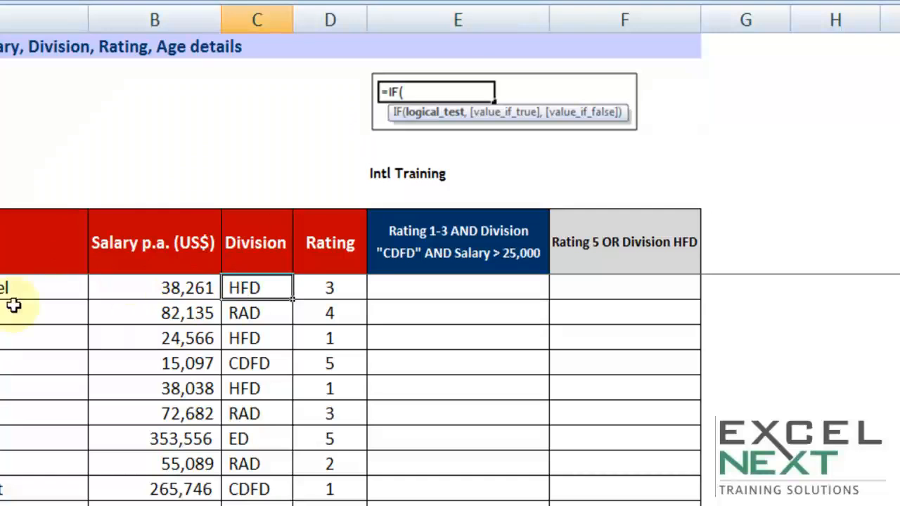
pyautogui.write('CDFD')
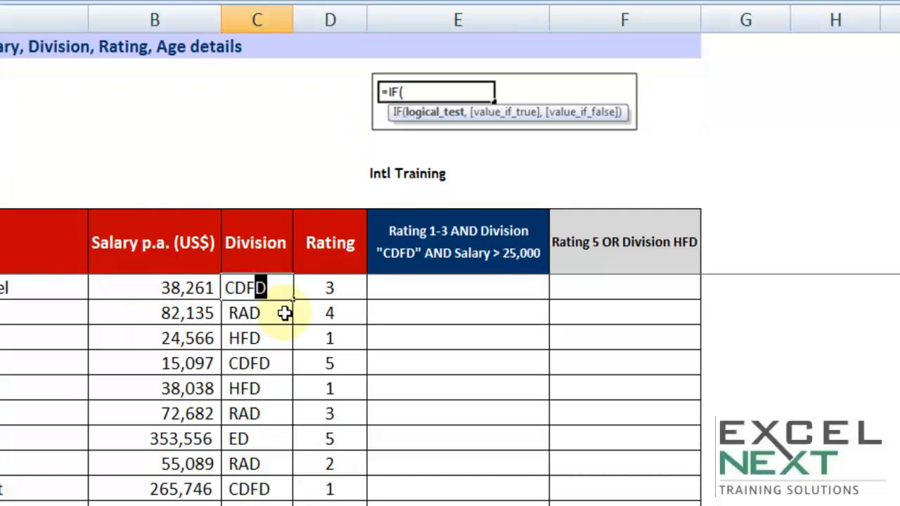
pyautogui.press('Tab')
pyautogui.write('1')
pyautogui.press('Return')
pyautogui.press('Up')
pyautogui.write('2')
pyautogui.press('Right')
pyautogui.press('Left')
pyautogui.write('3')
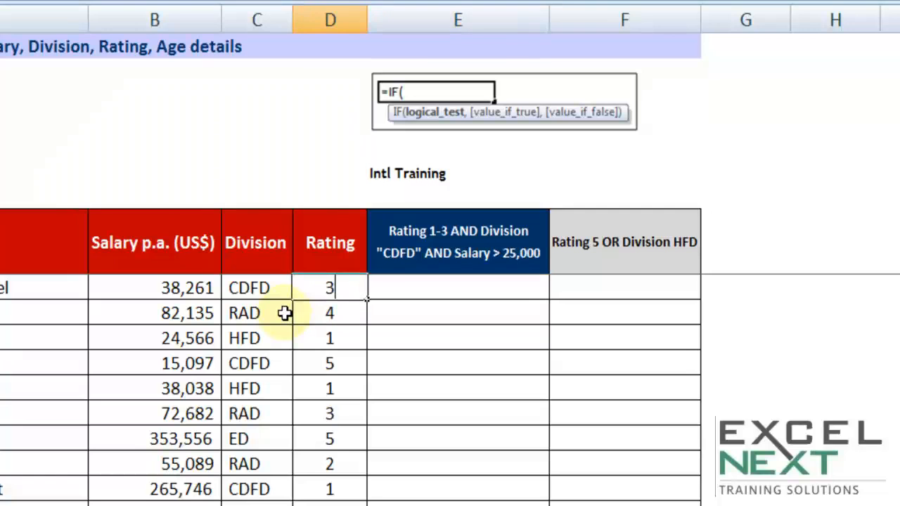
# Enter "Intl Training" as sample result text in column E of the first staff row.
pyautogui.press('Tab')
pyautogui.write('Intl')
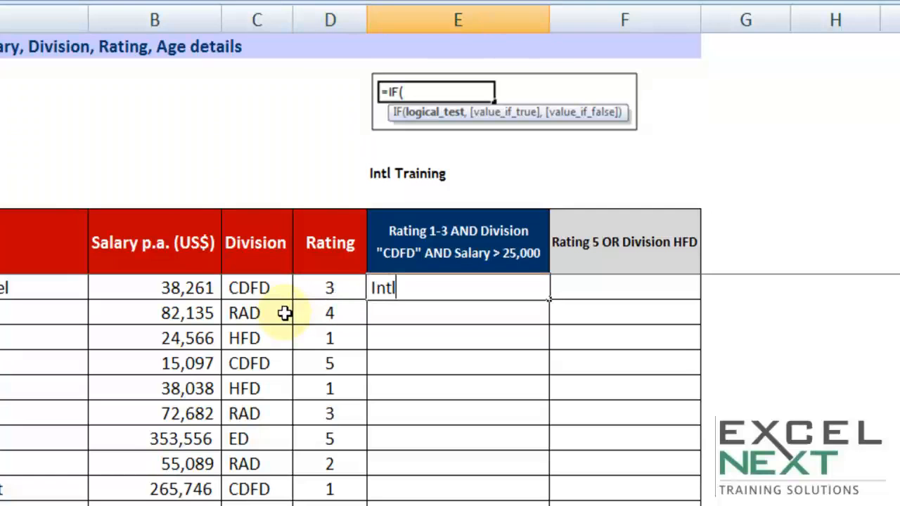
pyautogui.write(' Training')
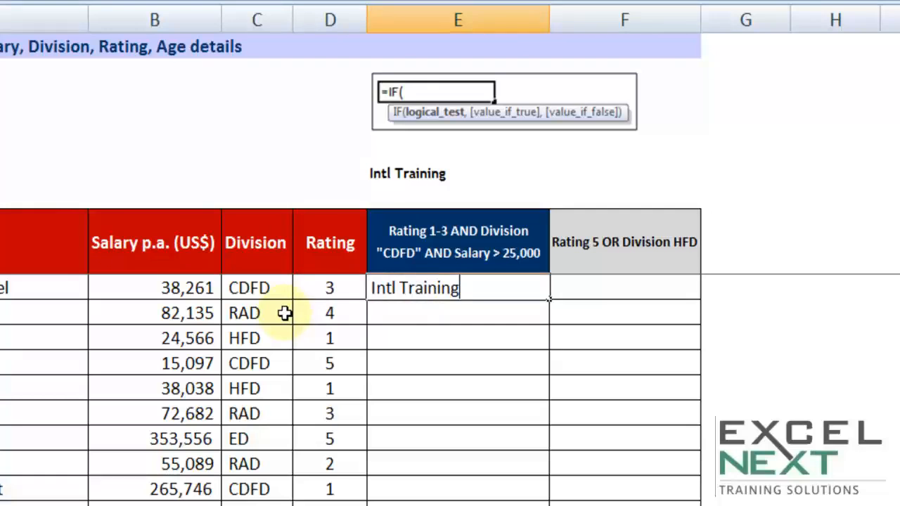
pyautogui.press('Tab')
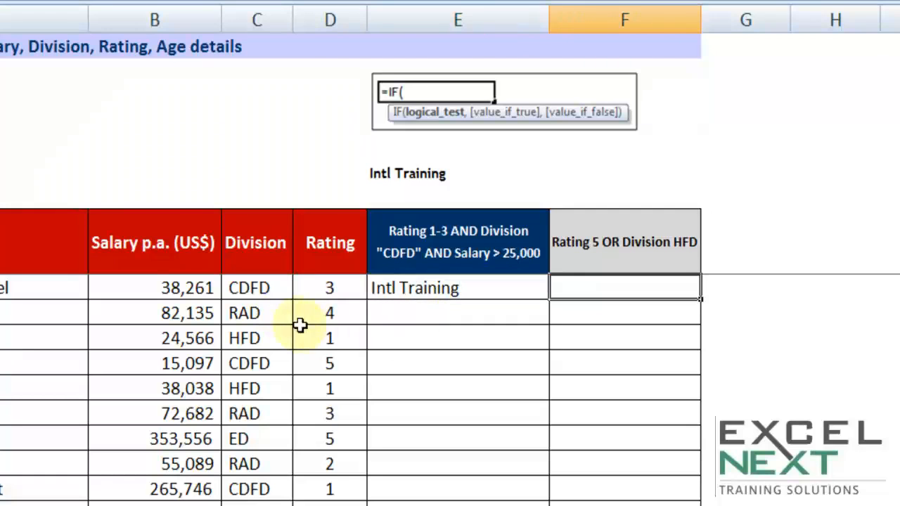
pyautogui.click(431, 317)
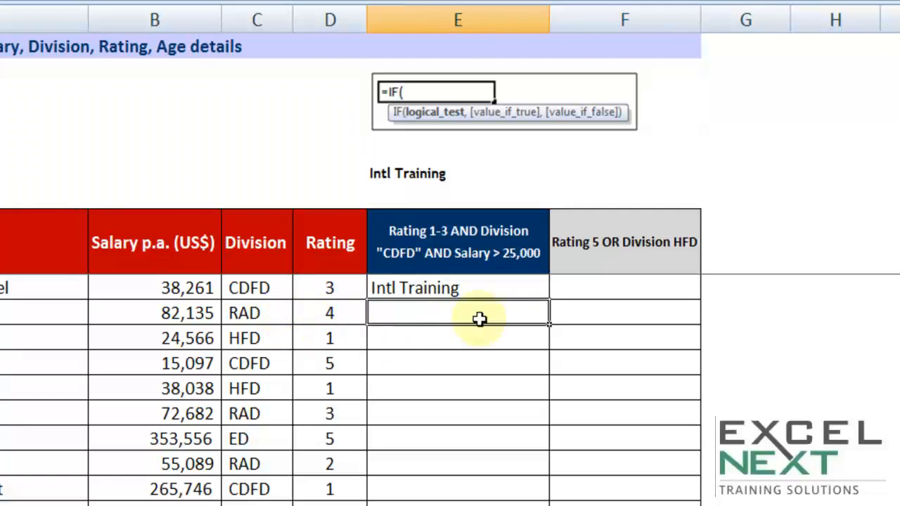
# Undo the sample entries in the first staff row's Division, Rating and column E cells.
pyautogui.hotkey('ctrl', 'z')
pyautogui.hotkey('ctrl', 'z')
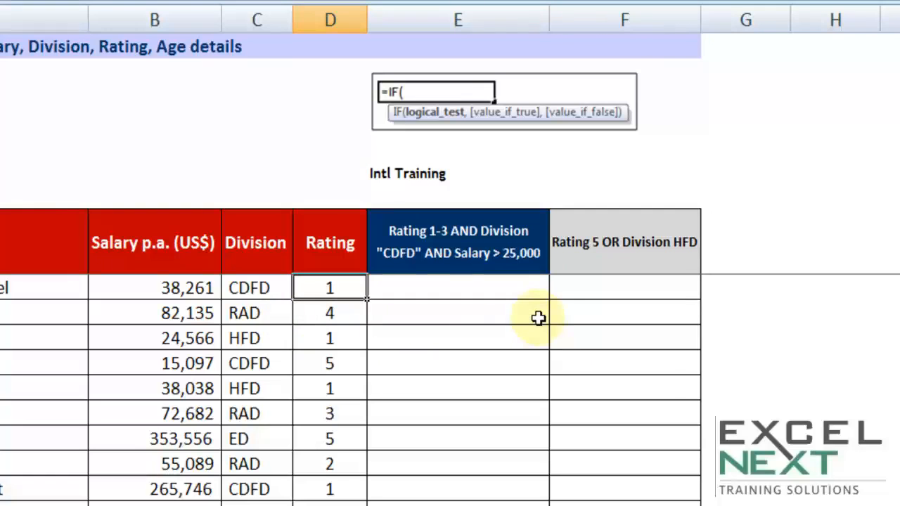
pyautogui.hotkey('ctrl', 'z')
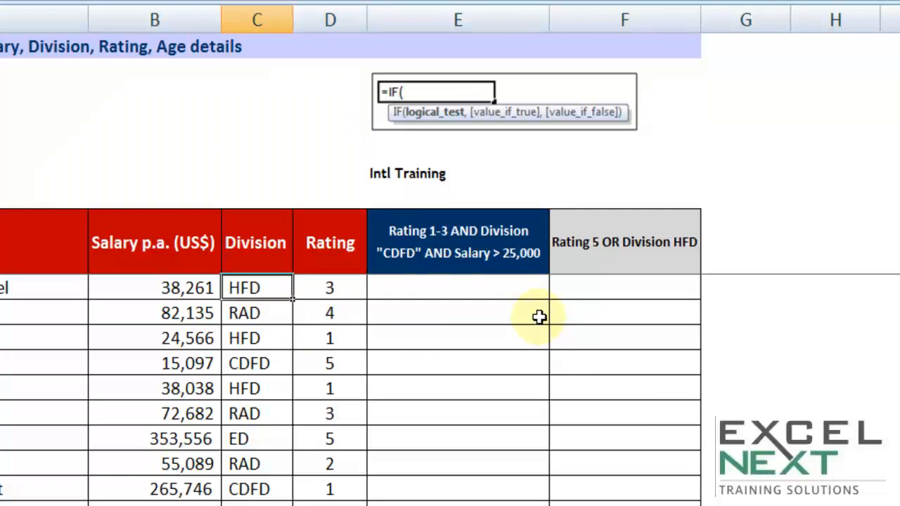
# Review the "Rating 1-3" and "CDFD" conditions in the column E header.
pyautogui.click(433, 289)
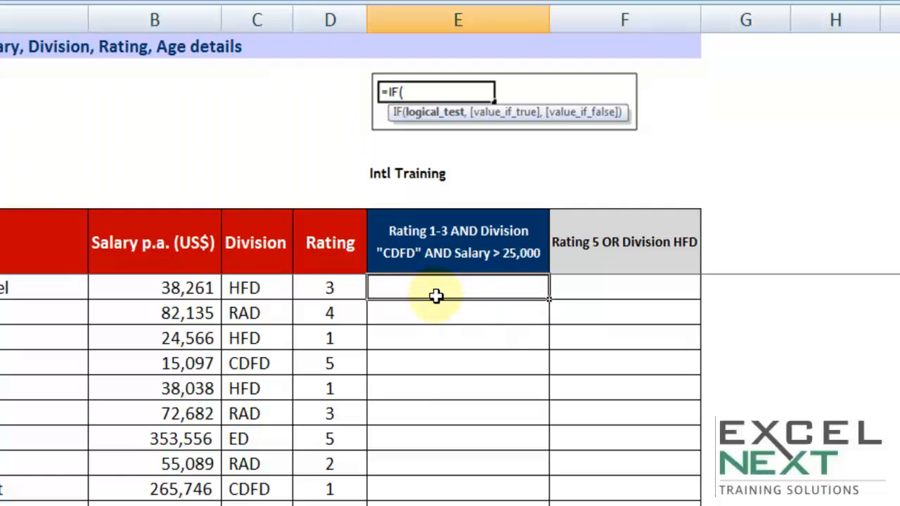
pyautogui.click(404, 238)
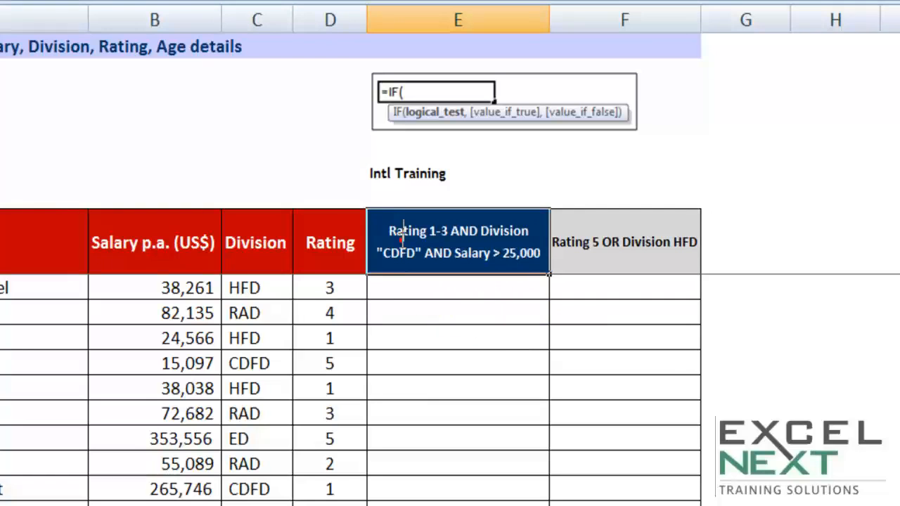
pyautogui.moveTo(391, 229); pyautogui.dragTo(449, 226)
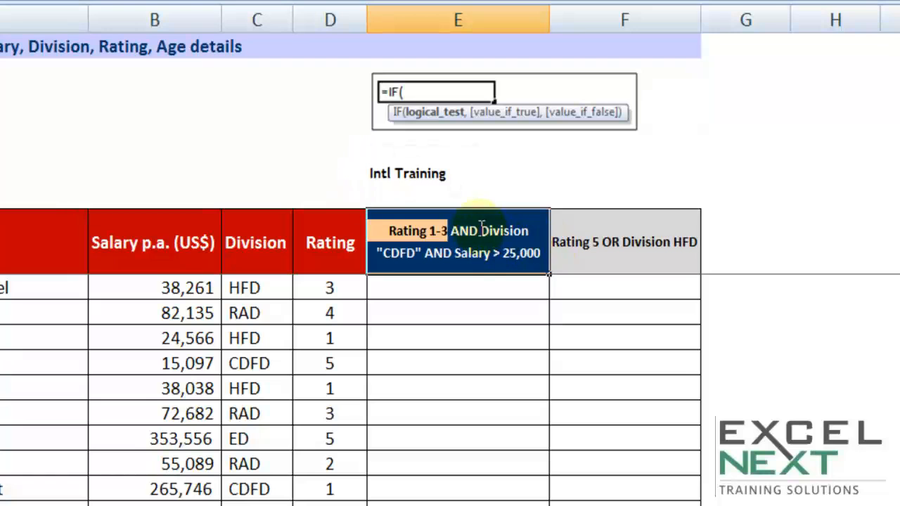
pyautogui.moveTo(417, 253); pyautogui.dragTo(372, 253)
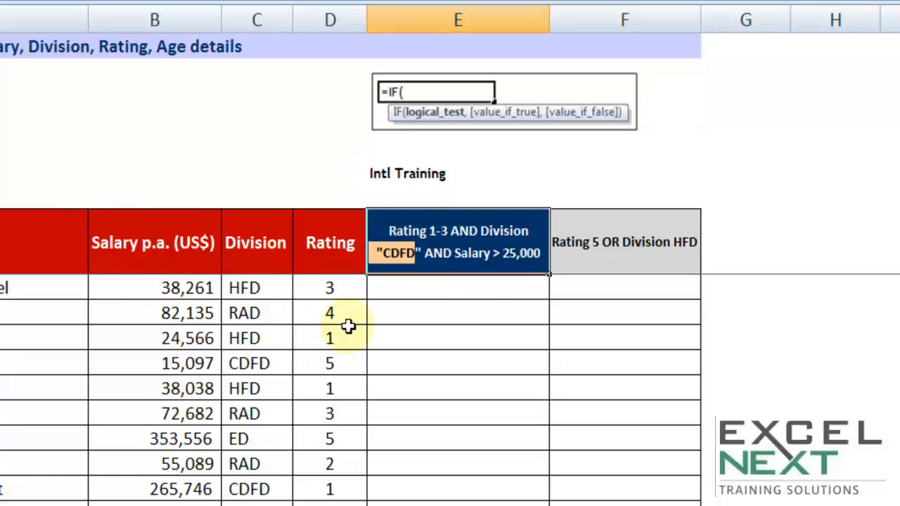
pyautogui.press('Return')
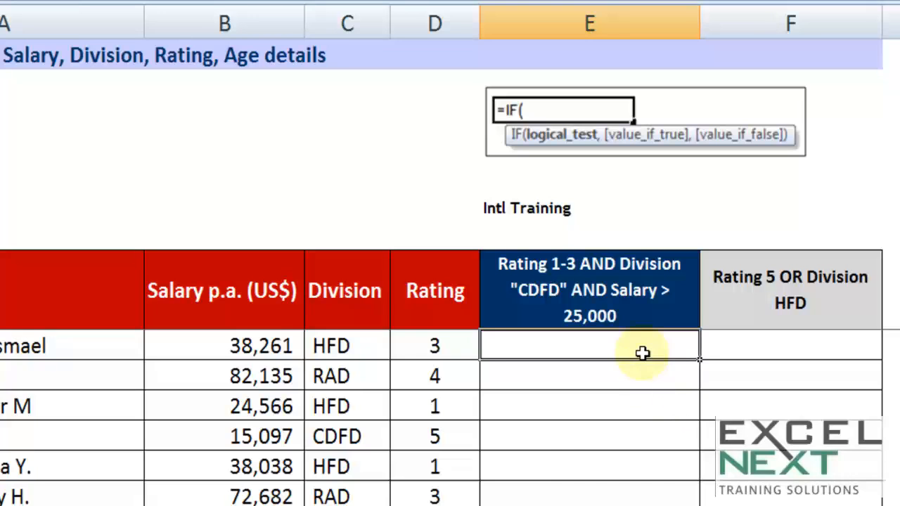
pyautogui.write('=if')
pyautogui.press('Tab')
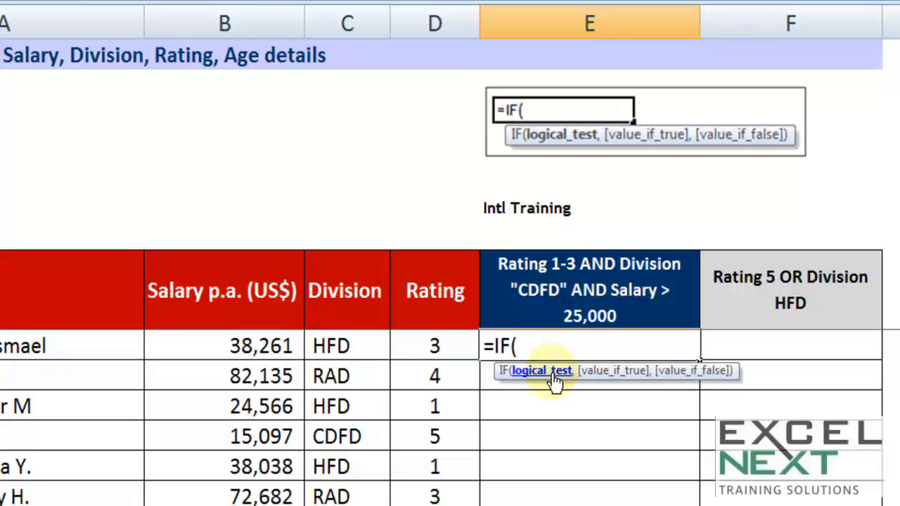
pyautogui.press('Escape')
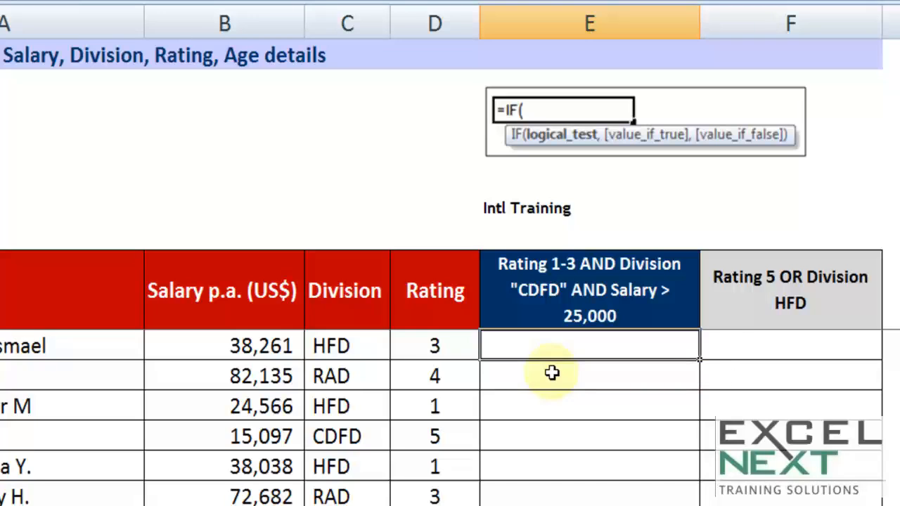
# Enter the note "AND()" in cell E7, directly below the "Intl Training" label.
pyautogui.press('Up')
pyautogui.press('Up')
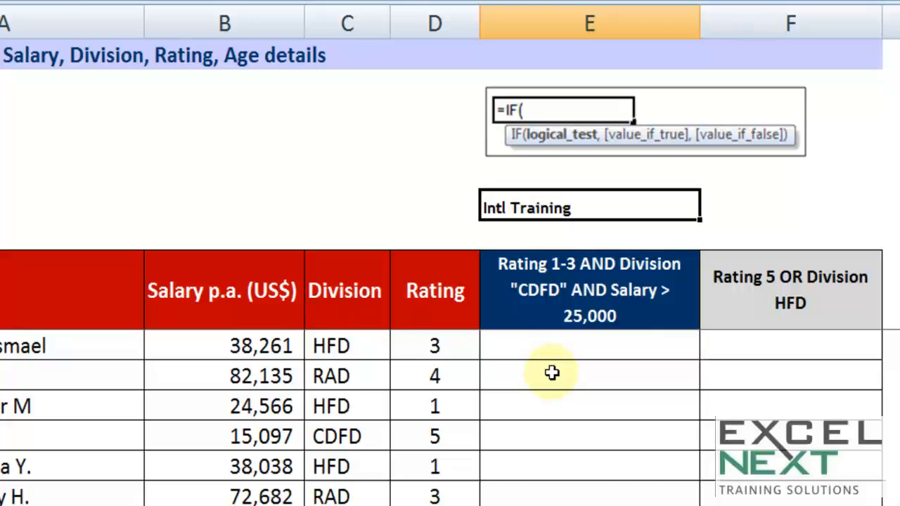
pyautogui.press('Down')
pyautogui.write('AND()')
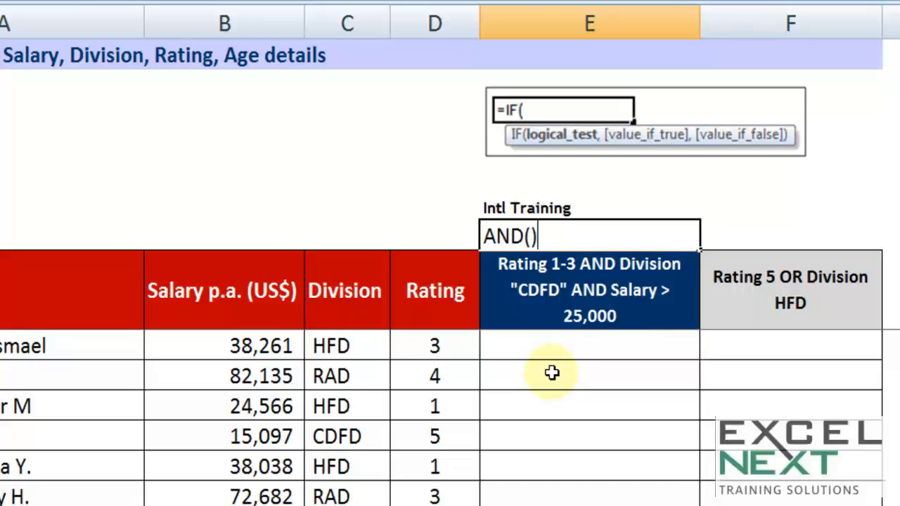
pyautogui.press('Tab')
# Begin an AND formula in cell E9, the first staff row under the three-condition header.
pyautogui.press('Down')
pyautogui.press('Down')
pyautogui.press('Left')
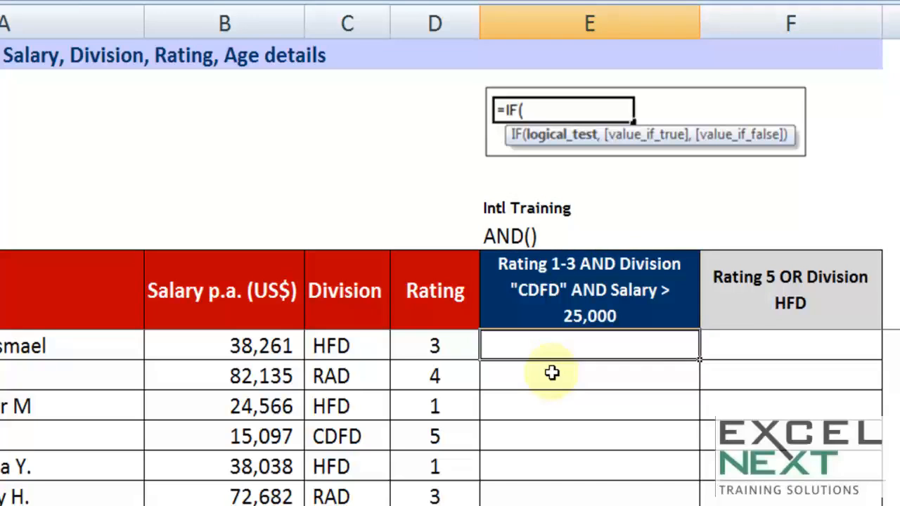
pyautogui.write('=an')
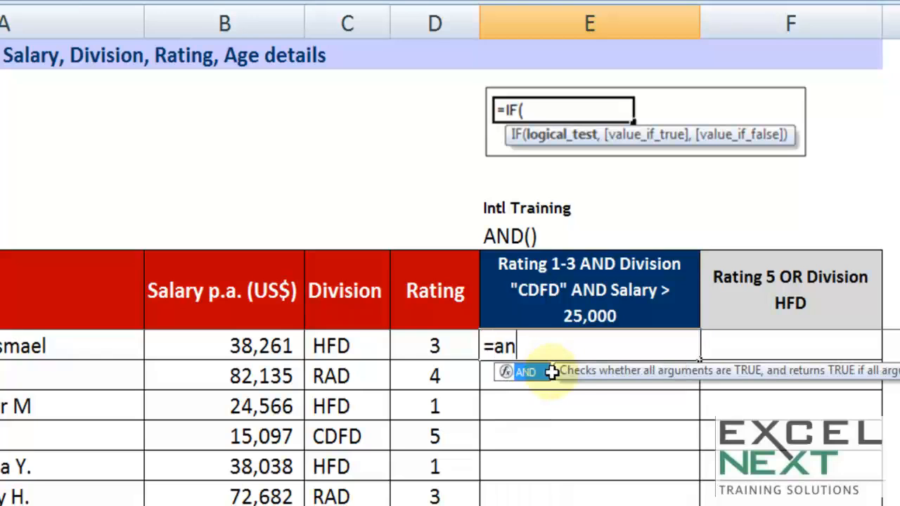
pyautogui.press('Tab')
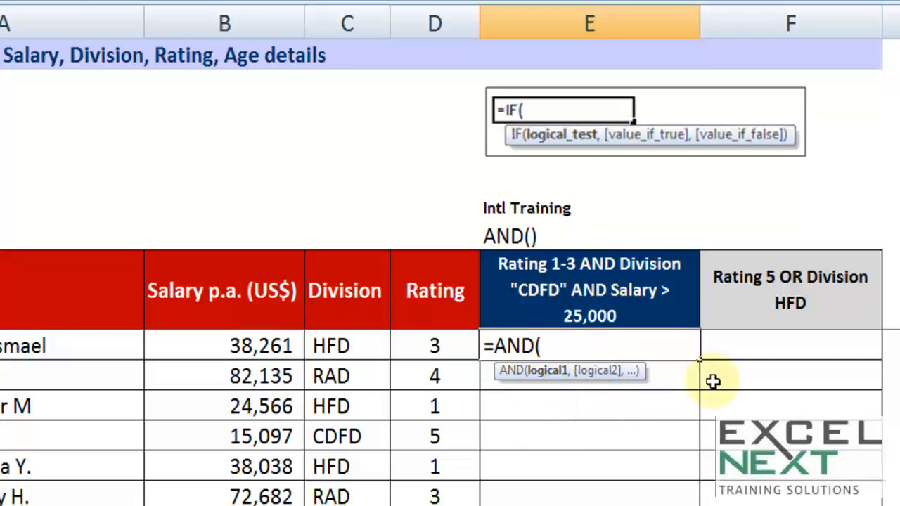
# Try the placeholder arguments "a,a,a,a,a," in the AND function, and clear them again.
pyautogui.write('a,a,a')
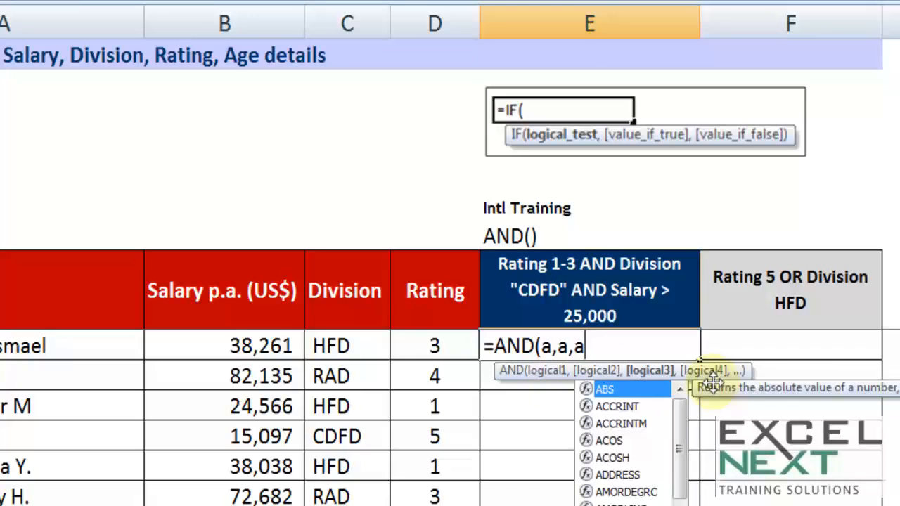
pyautogui.write(',a,a,')
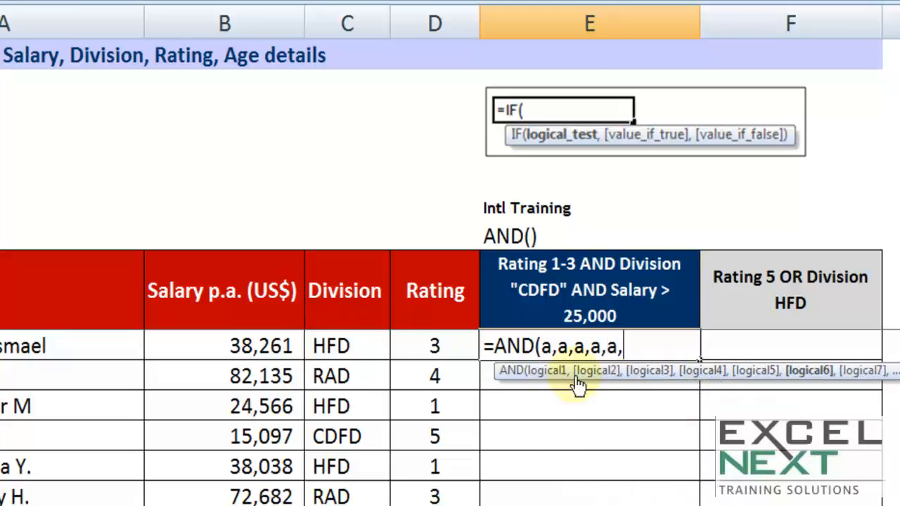
pyautogui.moveTo(637, 347); pyautogui.dragTo(540, 346)
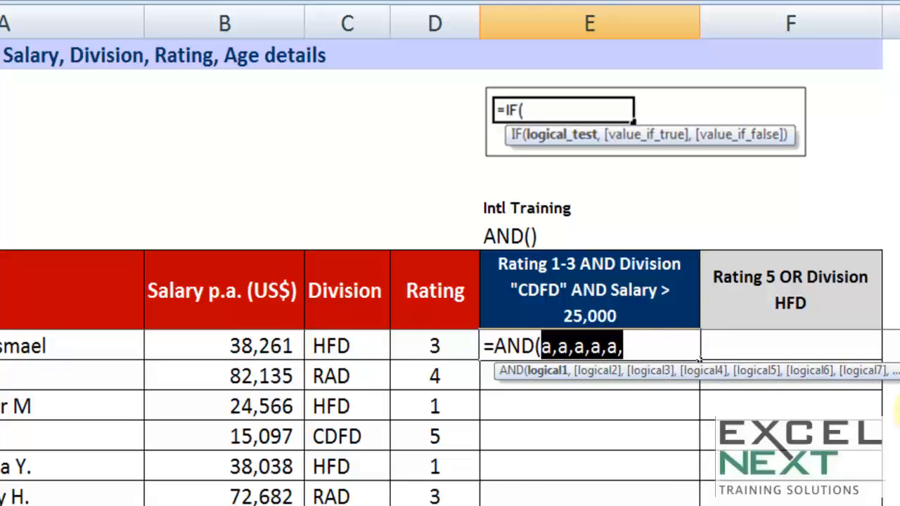
pyautogui.press('BackSpace')
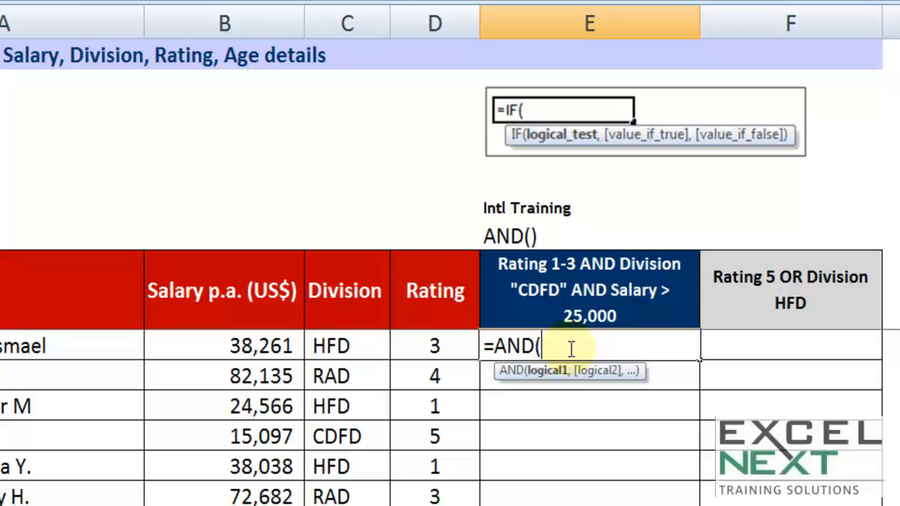
# Add the salary condition B9>25000 as the first argument of the AND function.
pyautogui.click(251, 346)
pyautogui.write('>')
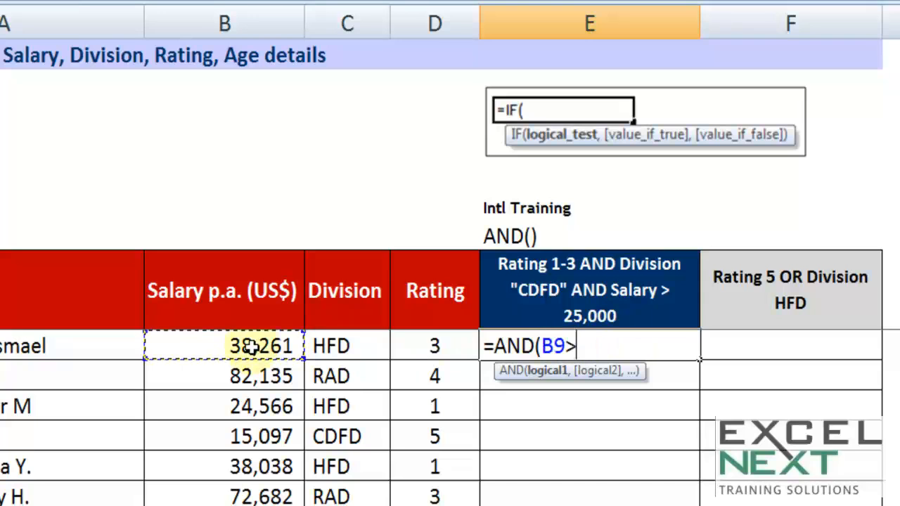
pyautogui.write('250')
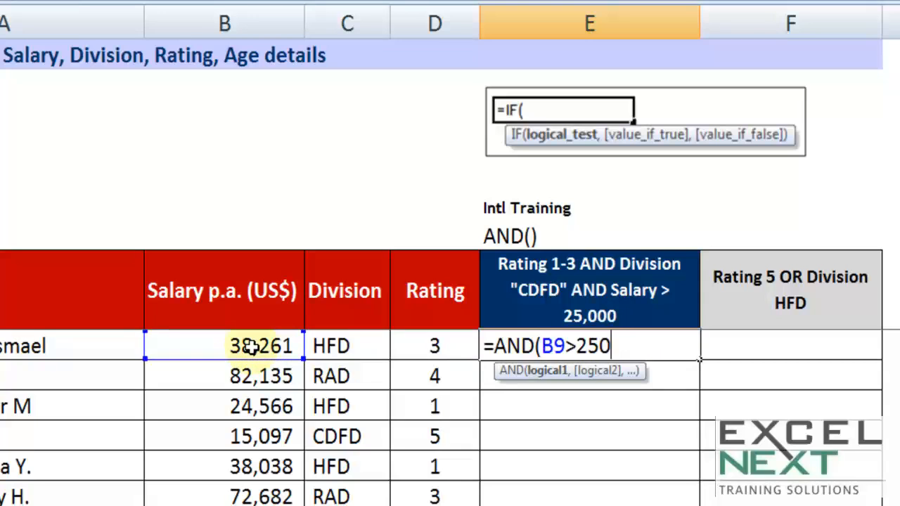
pyautogui.write('00,')
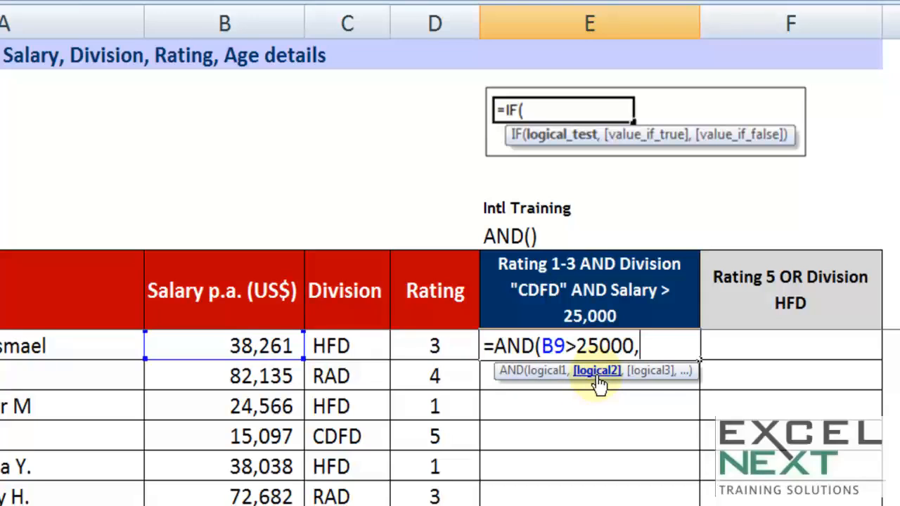
# Add the division condition C9="cdfd" as the second argument of the AND function.
pyautogui.click(357, 347)
pyautogui.write('="cdfd')
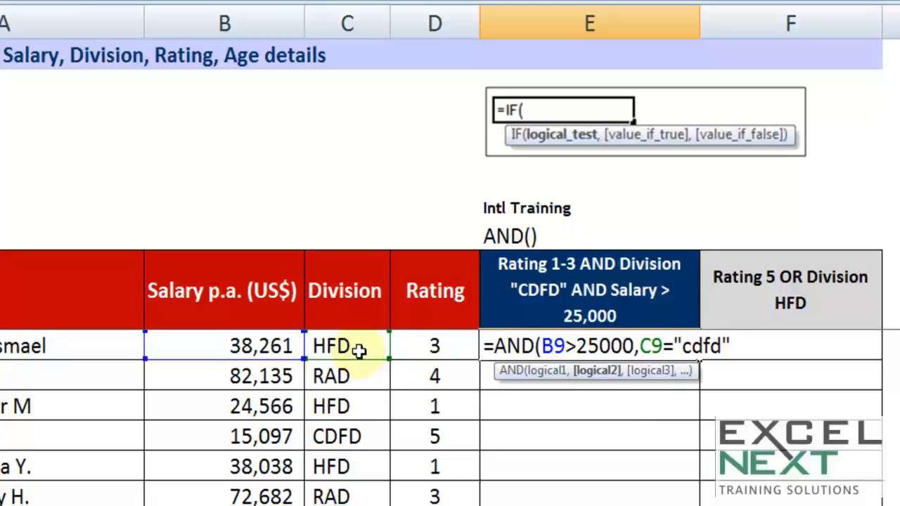
pyautogui.write('"')
pyautogui.moveTo(673, 344); pyautogui.dragTo(740, 339)
pyautogui.click(733, 341)
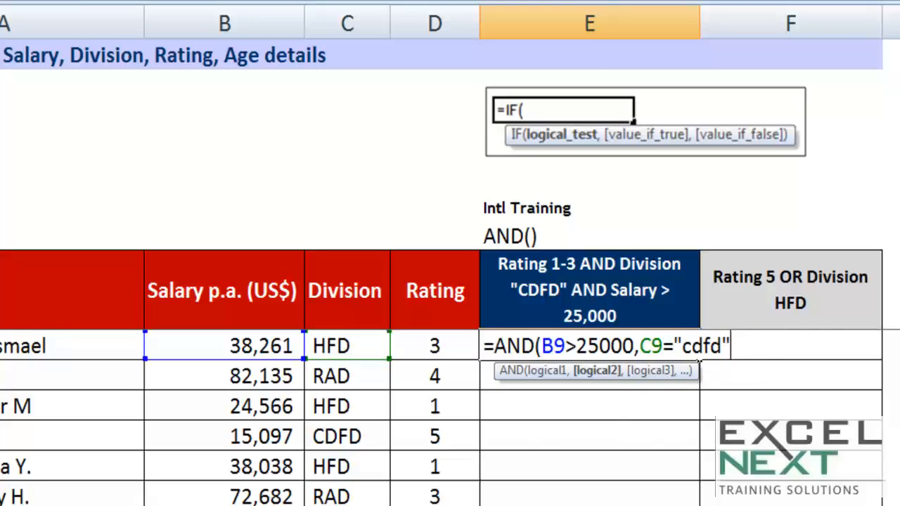
pyautogui.write(',')
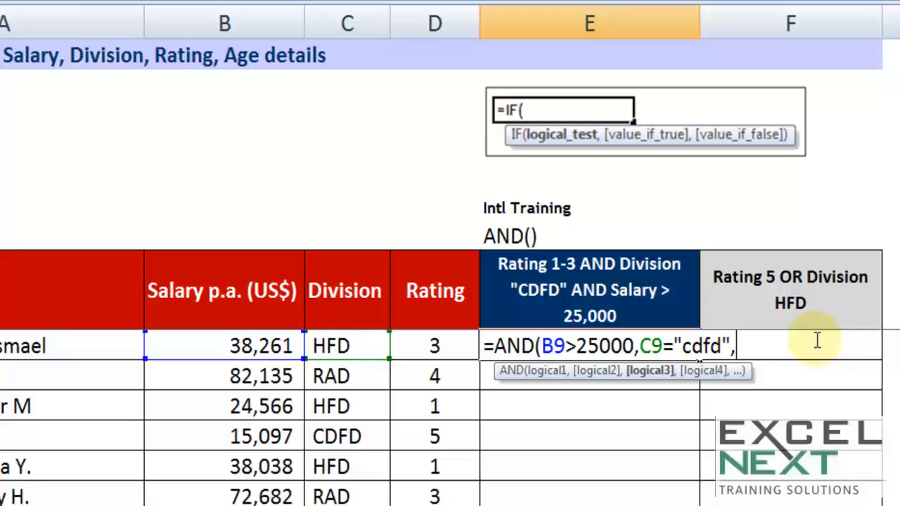
# Add the rating condition D9<4 as the third argument and complete the AND formula.
pyautogui.click(435, 344)
pyautogui.write('<4')
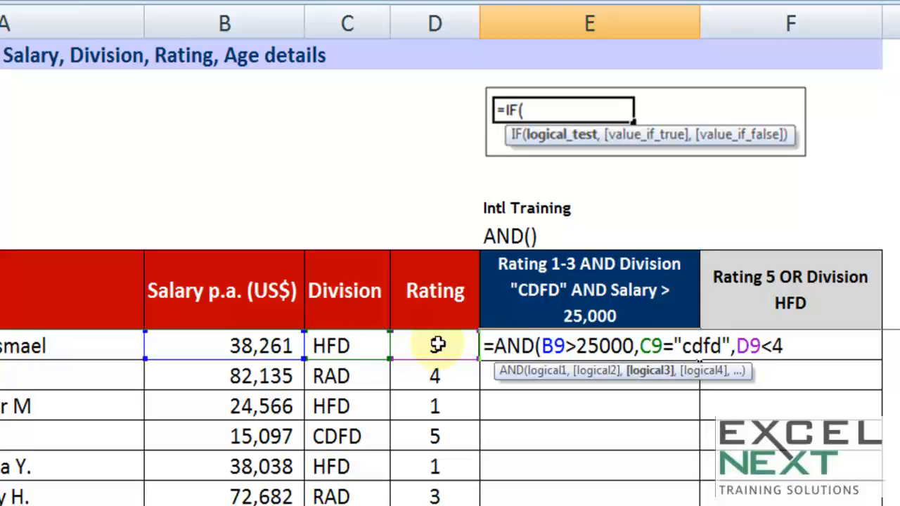
pyautogui.write(')')
pyautogui.press('Return')
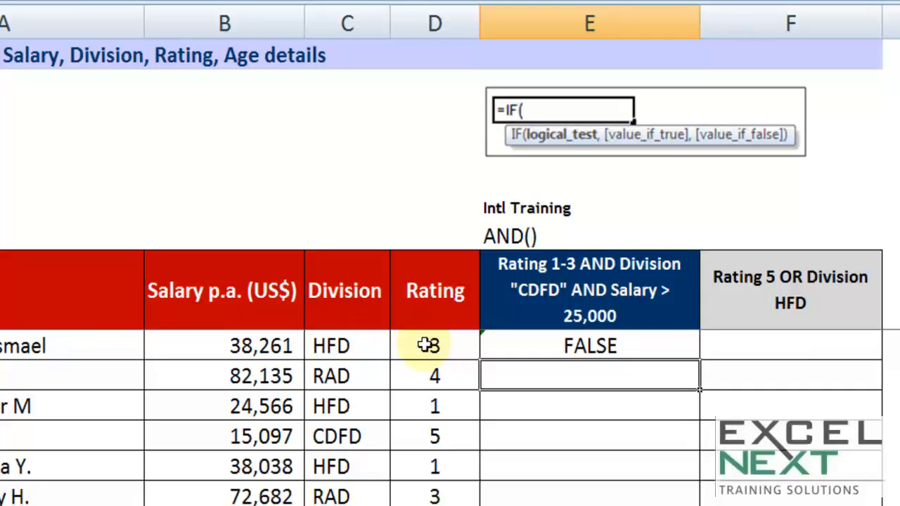
# Check the first staff row's salary, division and rating, and test the formula with CDFD as its Division.
pyautogui.click(260, 344)
pyautogui.click(320, 345)
pyautogui.click(453, 332)
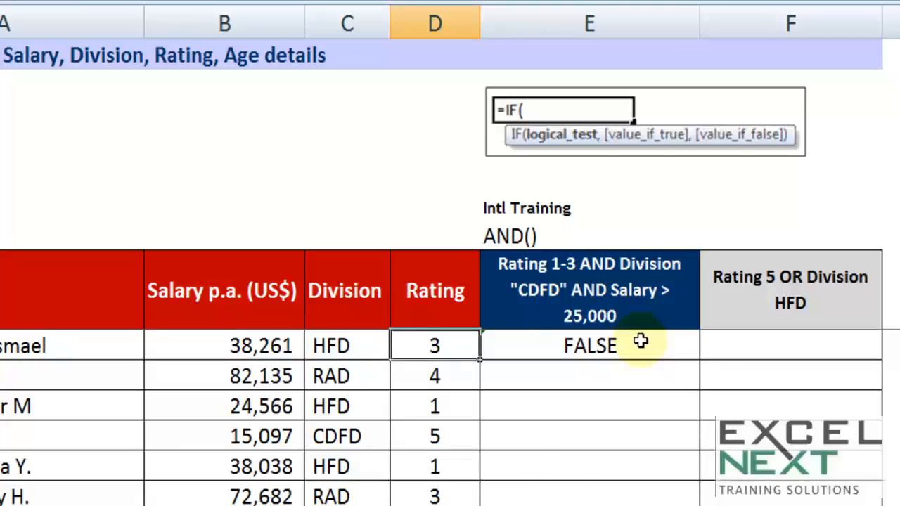
pyautogui.click(365, 352)
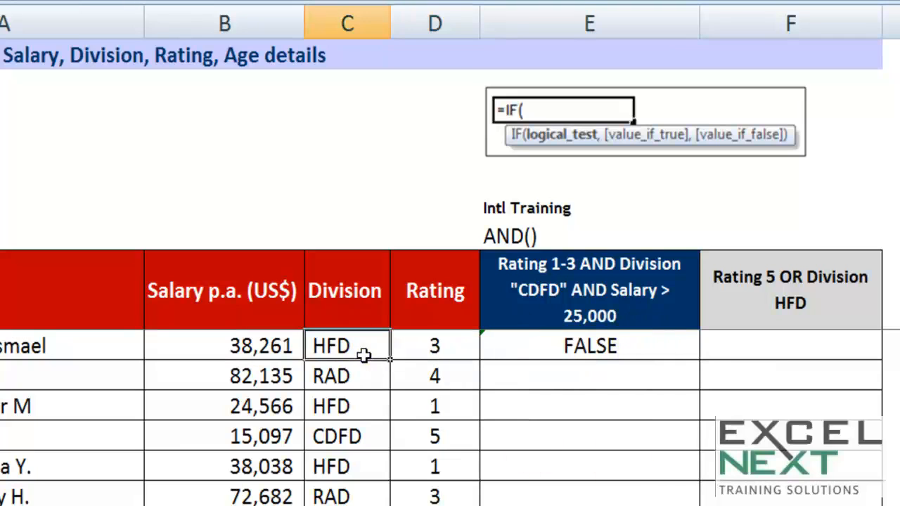
pyautogui.write('CD')
pyautogui.click(407, 431)
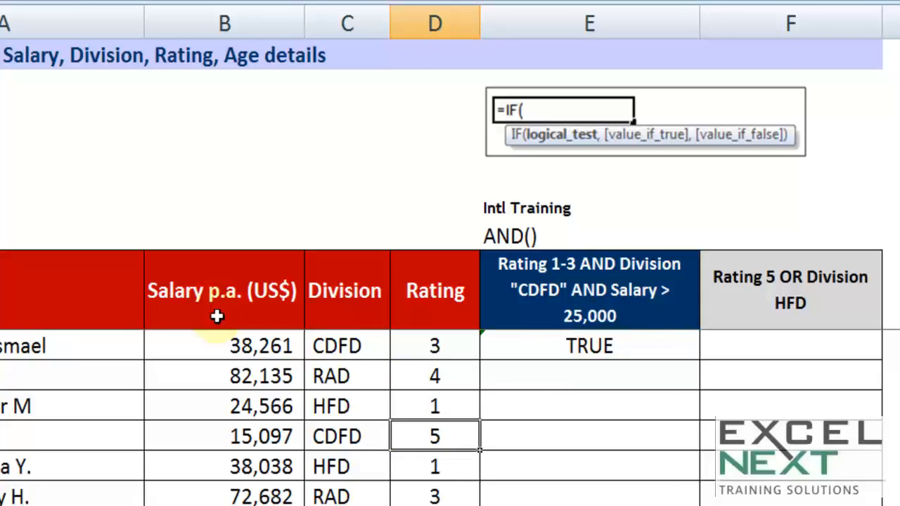
# Compare the first row's salary, division and rating with the conditions, and undo the test Division entry.
pyautogui.click(242, 338)
pyautogui.click(351, 345)
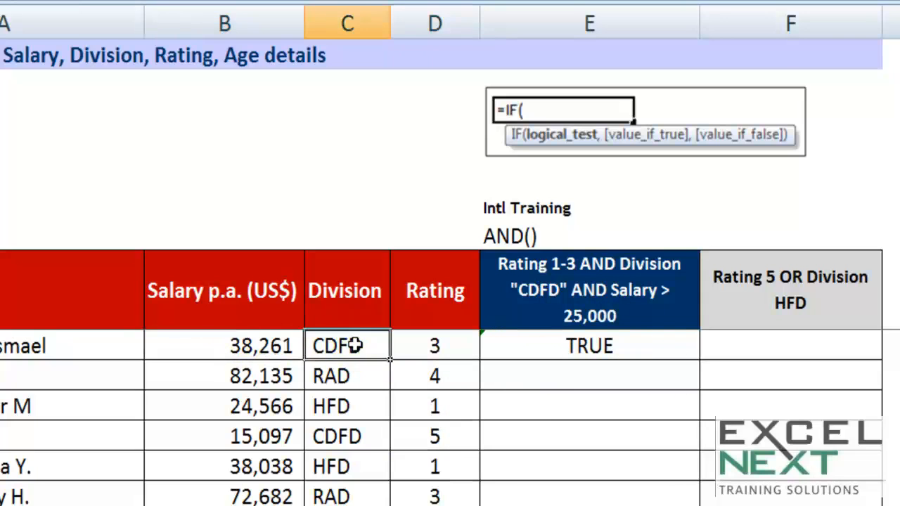
pyautogui.click(433, 343)
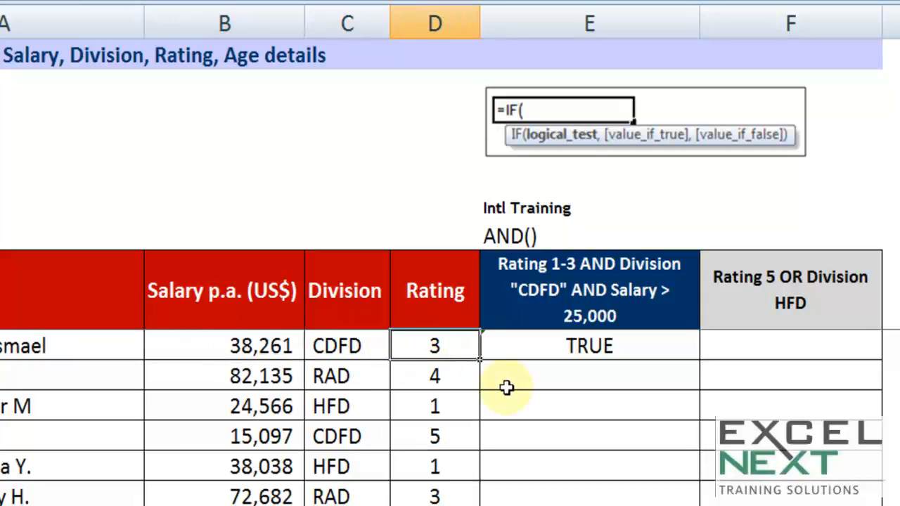
pyautogui.hotkey('ctrl', 'z')
# Fill E9's AND formula down column E and check the results against the rows' salary, division and rating.
pyautogui.click(658, 345)
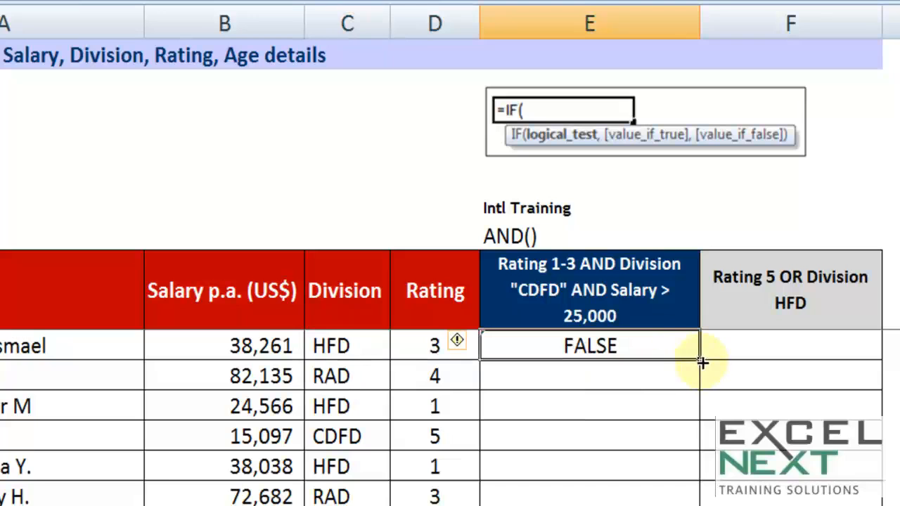
pyautogui.doubleClick(702, 362)
pyautogui.scroll(-1, 636, 438)
pyautogui.moveTo(246, 497); pyautogui.dragTo(570, 501)
pyautogui.hotkey('ctrl', 'c')
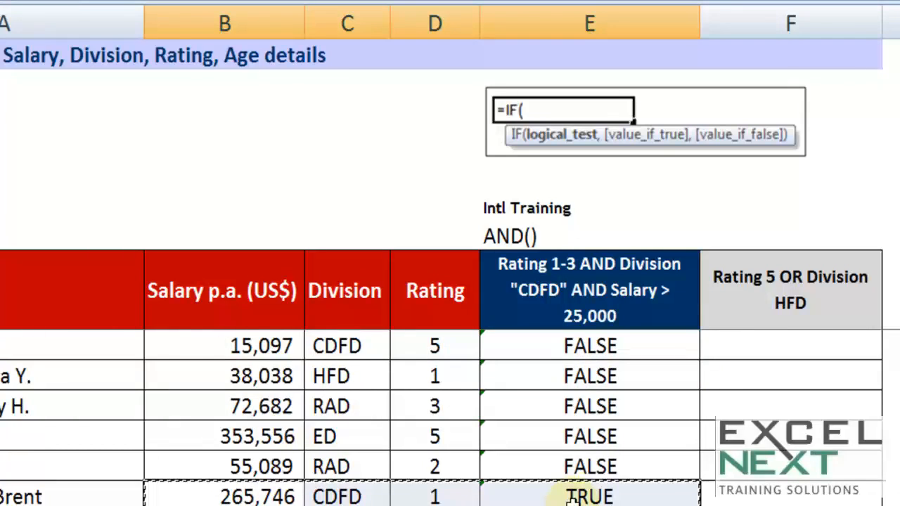
pyautogui.scroll(-1, 576, 494)
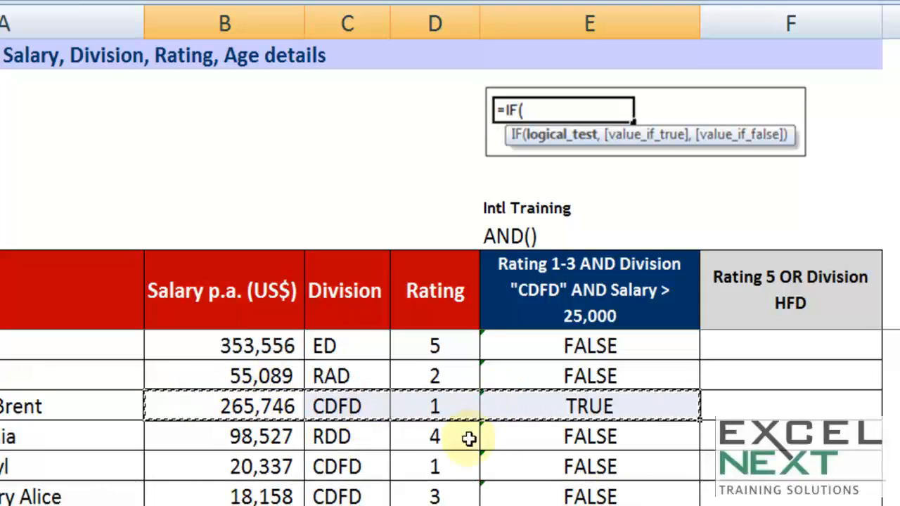
pyautogui.scroll(-3, 623, 468)
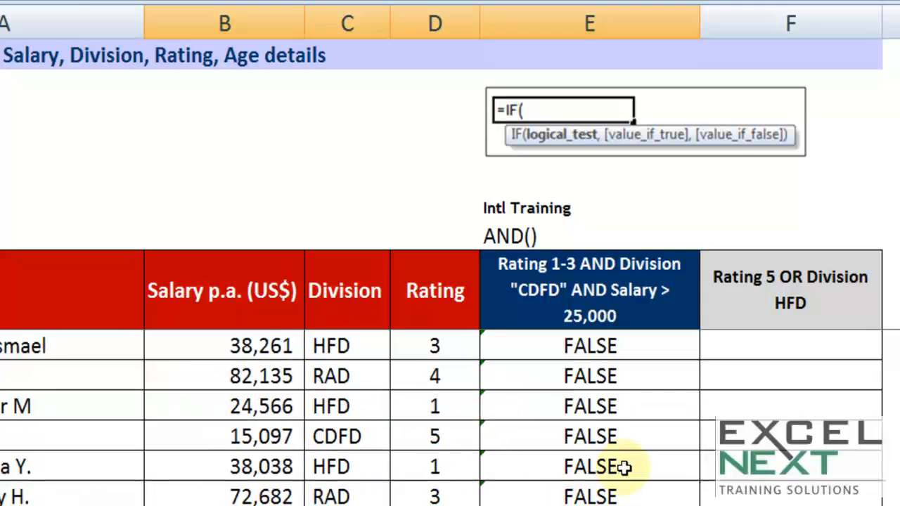
# Open the formula in E9 and examine its individual conditions and the whole AND expression.
pyautogui.doubleClick(612, 346)
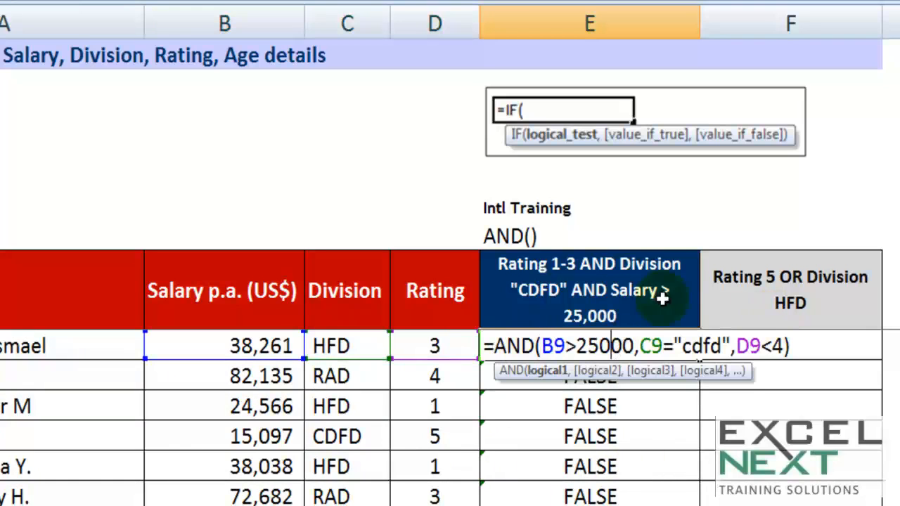
pyautogui.moveTo(541, 346); pyautogui.dragTo(784, 346)
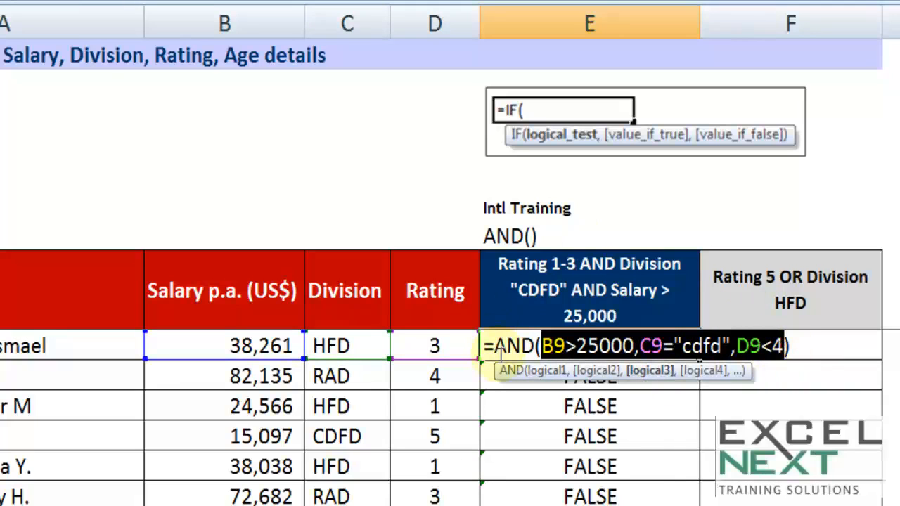
pyautogui.moveTo(542, 346); pyautogui.dragTo(733, 347)
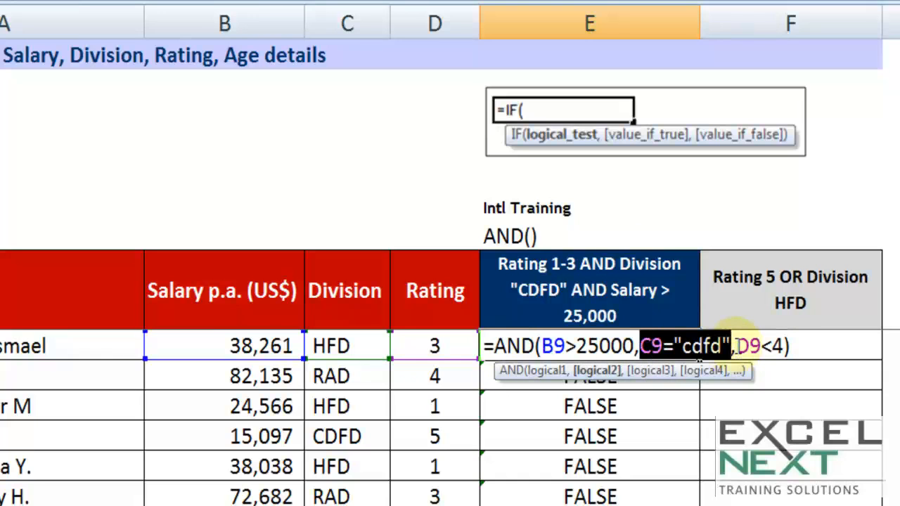
pyautogui.moveTo(495, 346); pyautogui.dragTo(804, 345)
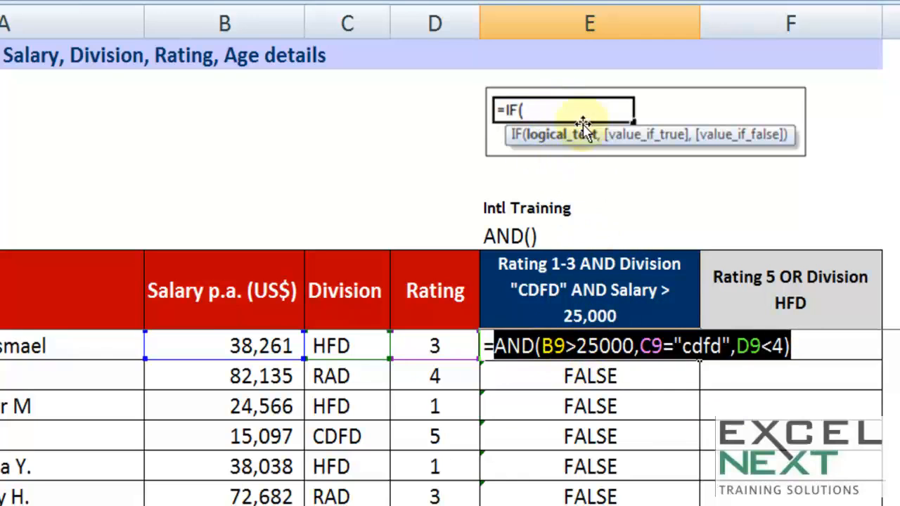
pyautogui.moveTo(500, 346); pyautogui.dragTo(808, 340)
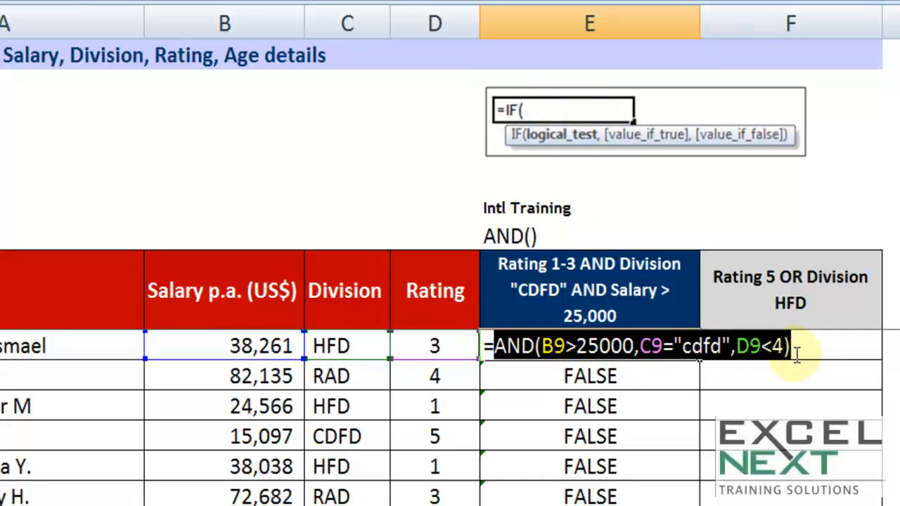
# Insert an IF function in front of the AND expression in E9, using AND as the logical test.
pyautogui.click(484, 345)
pyautogui.write('IF')
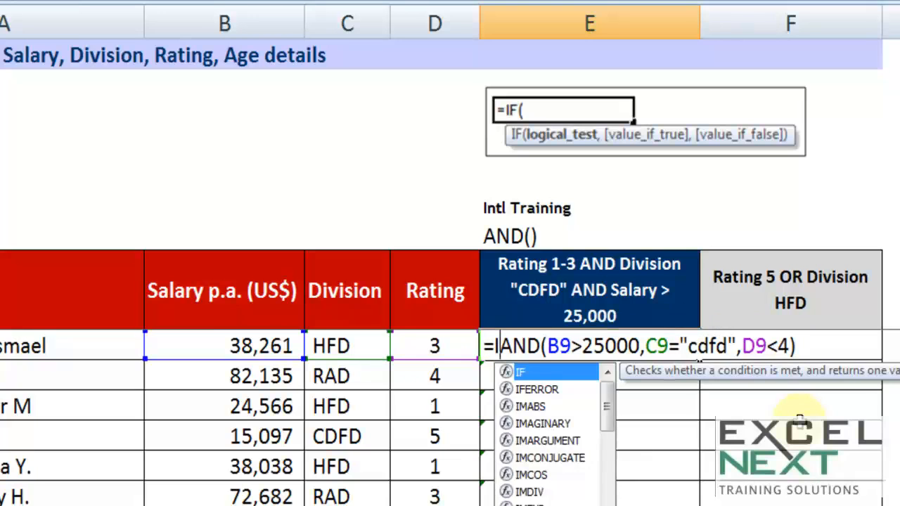
pyautogui.write('(')
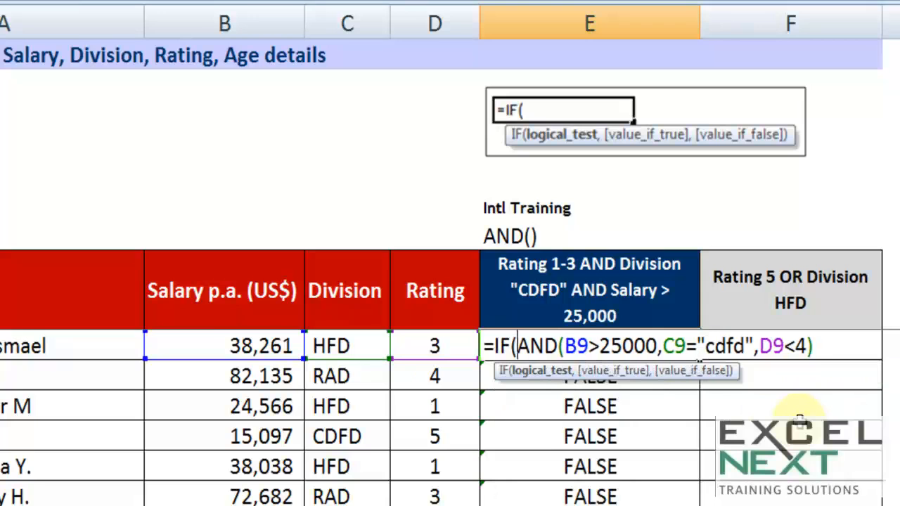
pyautogui.moveTo(521, 346); pyautogui.dragTo(815, 345)
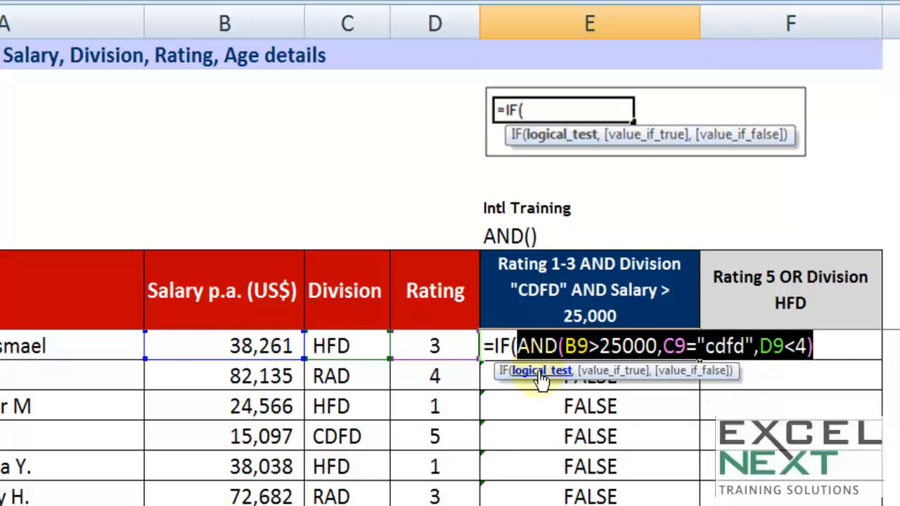
# Add "Intl. Training" after the AND expression as the IF function's value if true.
pyautogui.click(820, 344)
pyautogui.write(',')
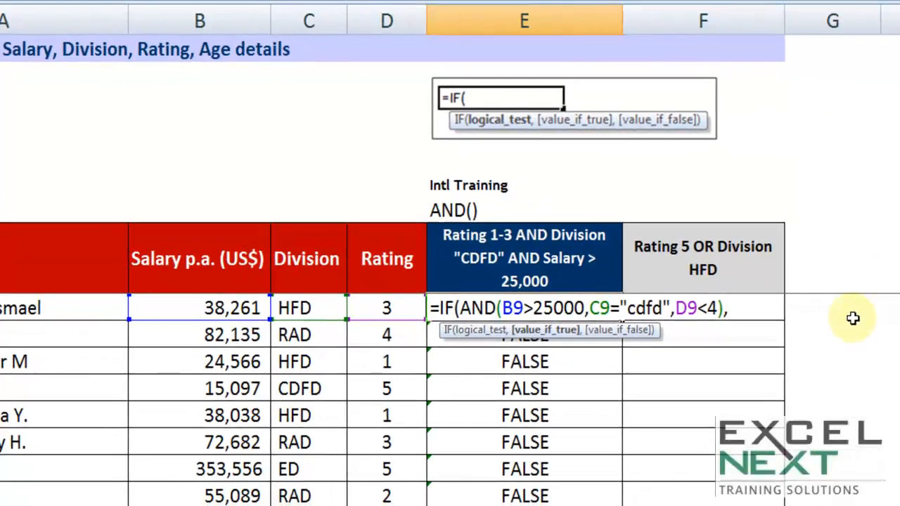
pyautogui.write('"Intl')
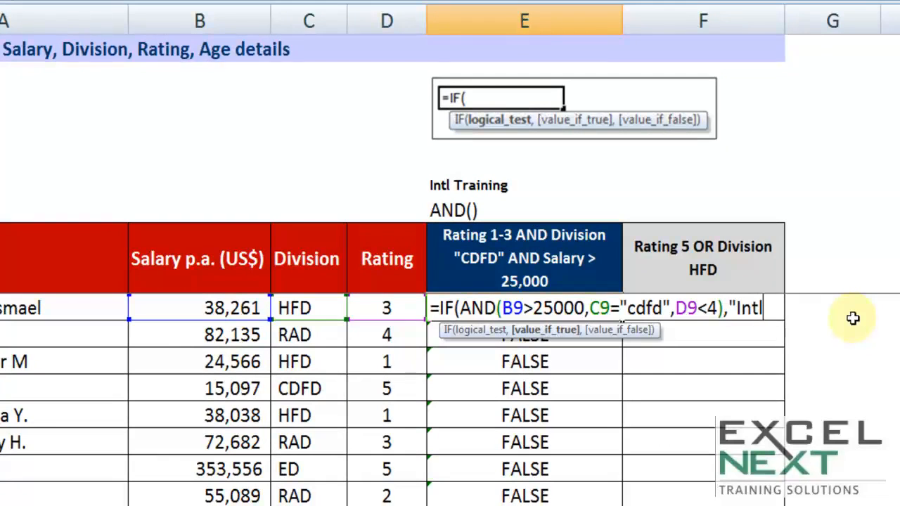
pyautogui.write('. Tra')
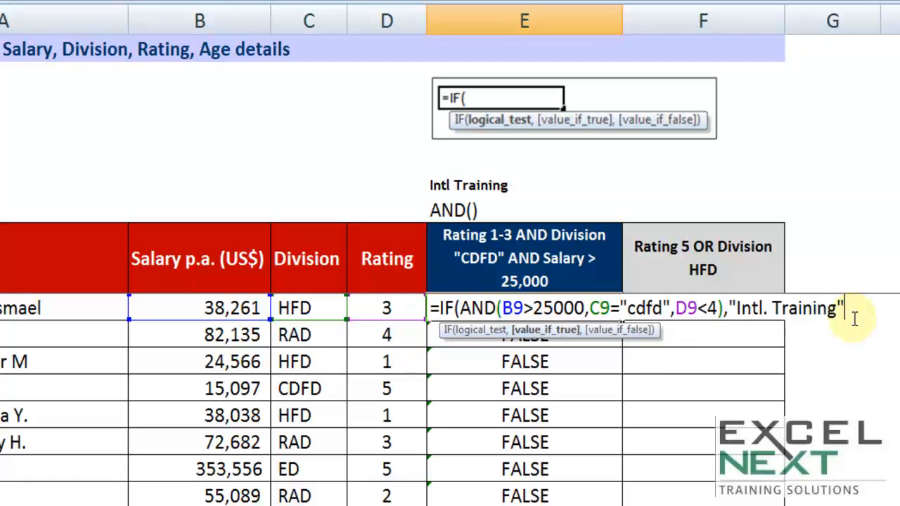
# Complete E9's IF formula with "Intl. Training" as the value if true and empty text "" as the value if false.
pyautogui.write('ining",')
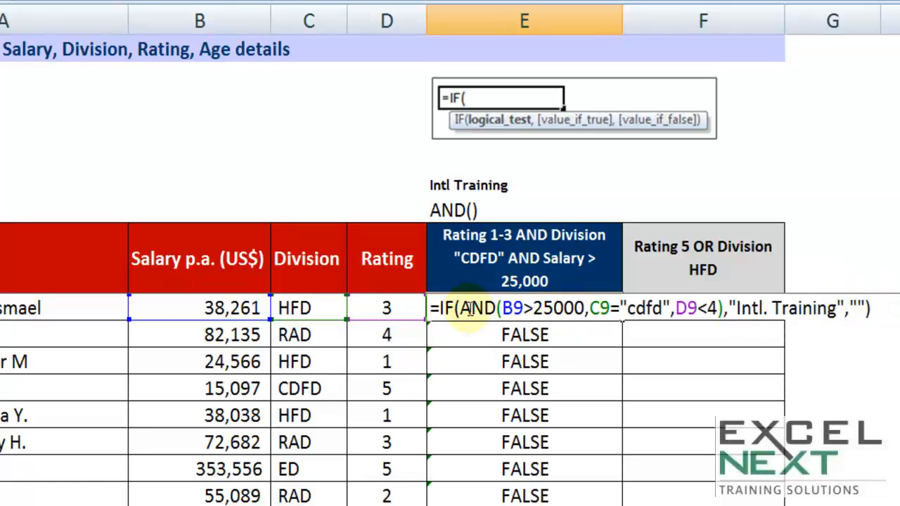
pyautogui.moveTo(462, 309); pyautogui.dragTo(724, 309)
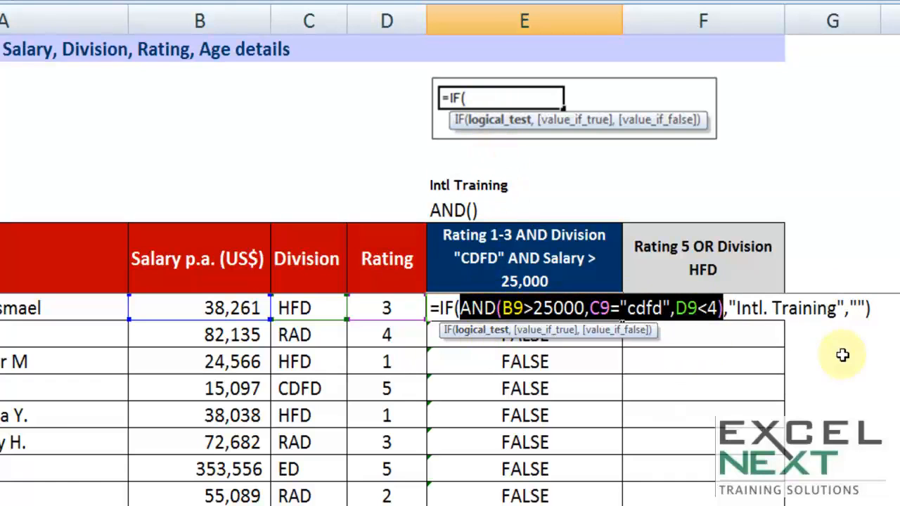
pyautogui.moveTo(729, 308); pyautogui.dragTo(861, 307)
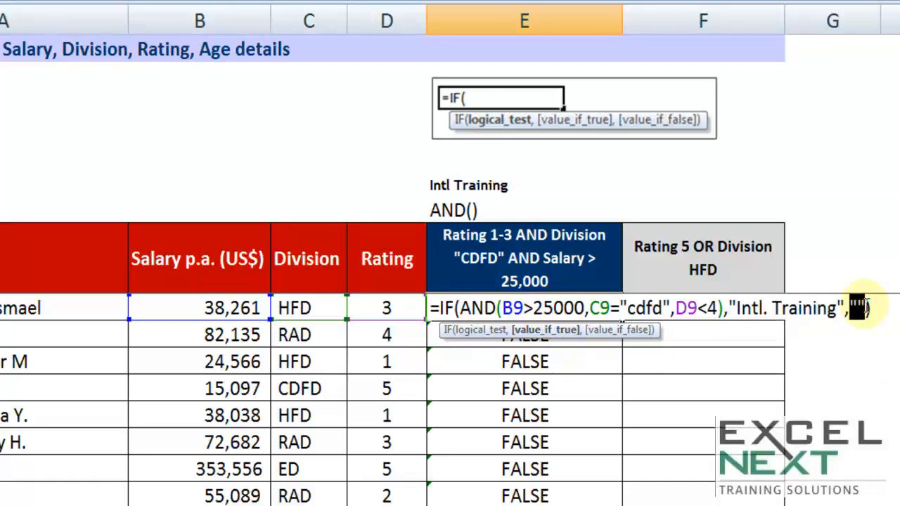
pyautogui.press('Return')
# Fill E9's IF formula down column E and check the flagged rows against their salary, division and rating.
pyautogui.click(576, 307)
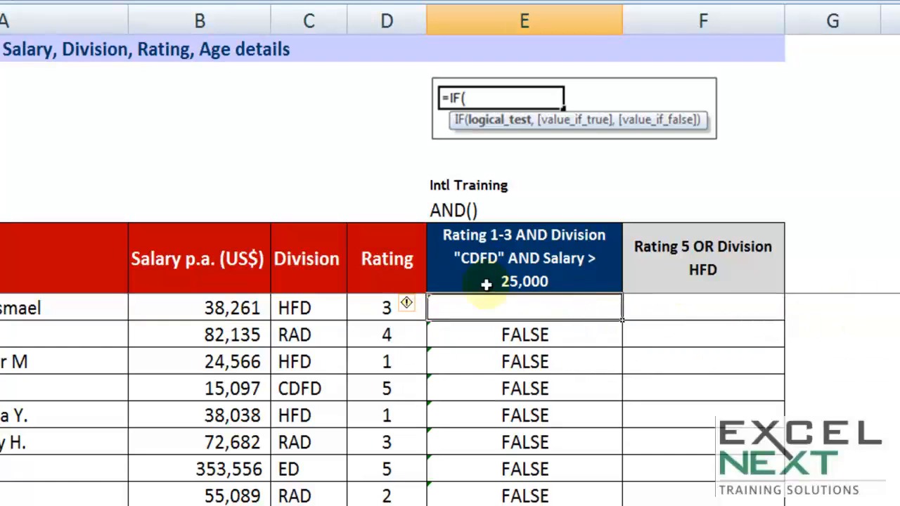
pyautogui.doubleClick(622, 318)
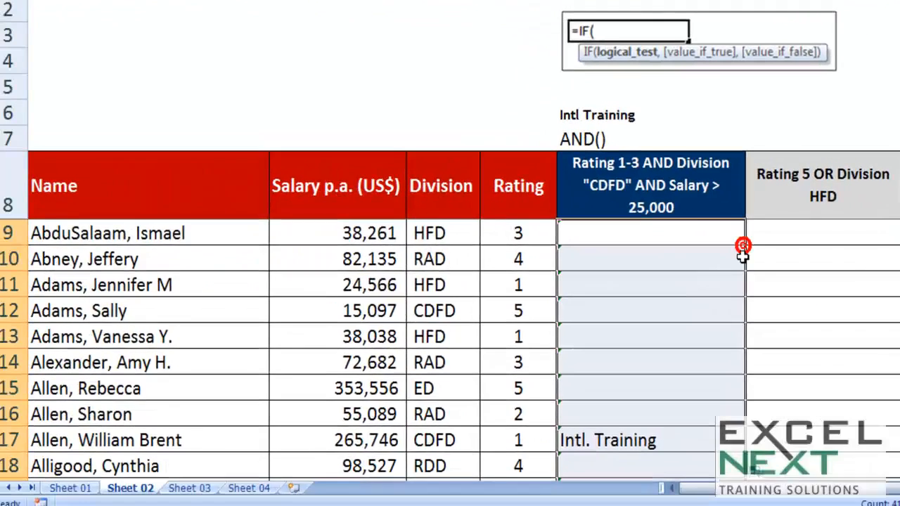
pyautogui.scroll(-2, 742, 256)
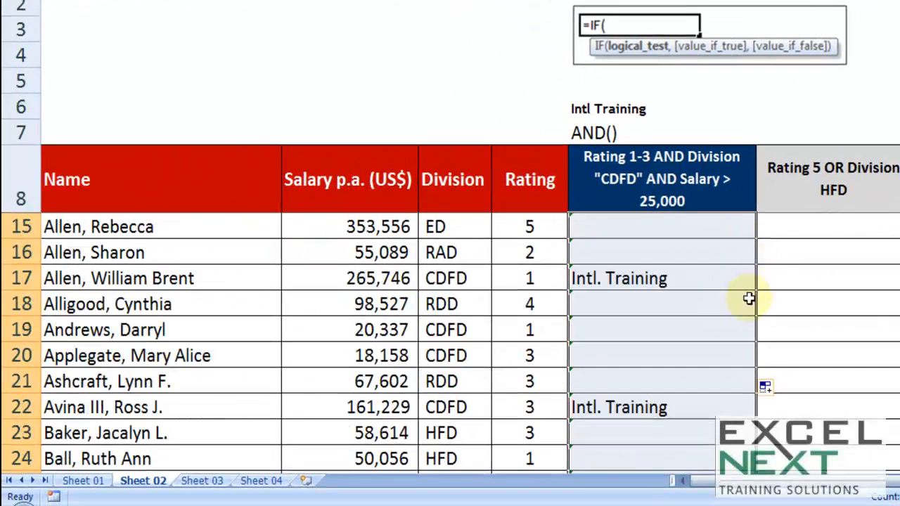
pyautogui.scroll(-2, 746, 298)
pyautogui.scroll(2, 595, 340)
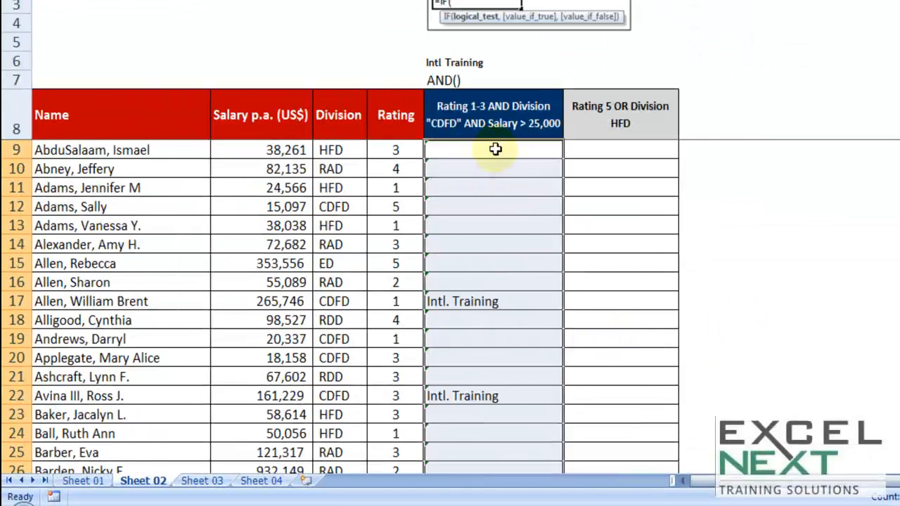
pyautogui.scroll(-3, 488, 235)
pyautogui.scroll(-7, 490, 248)
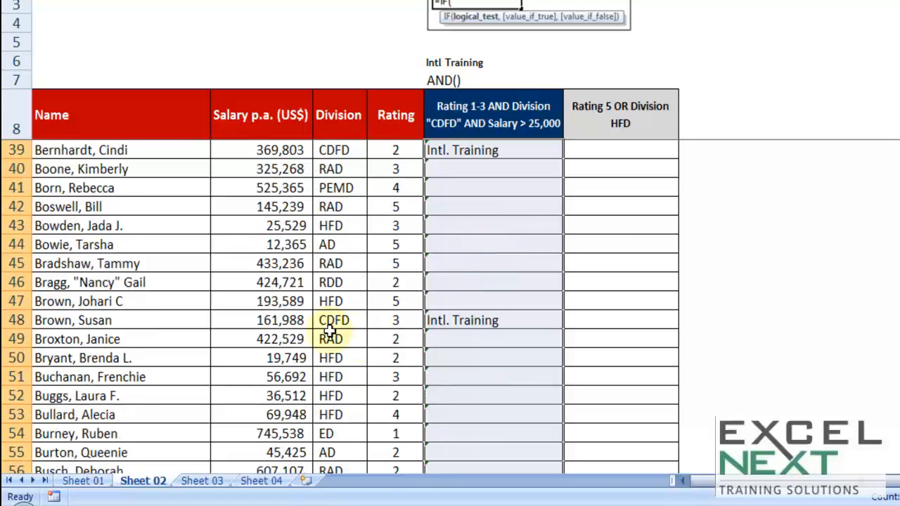
pyautogui.scroll(10, 492, 317)
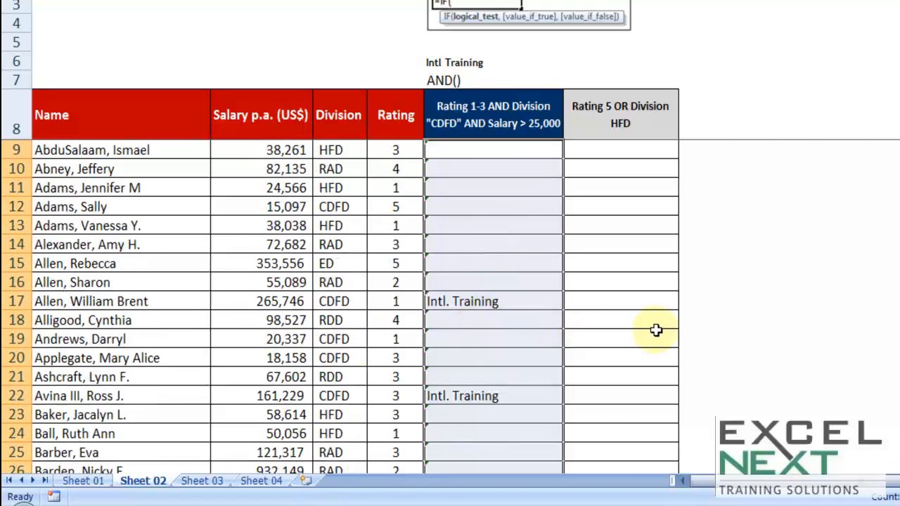
pyautogui.keyDown('ctrl'); pyautogui.scroll(3, 657, 331); pyautogui.keyUp('ctrl')
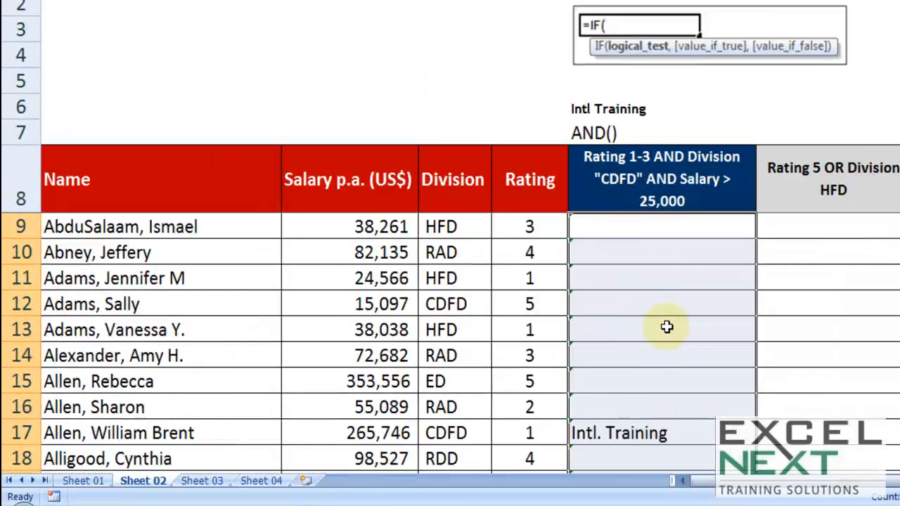
# Replace AND with OR in E9's IF formula, keeping the salary, division and rating conditions.
pyautogui.doubleClick(645, 228)
pyautogui.click(640, 224)
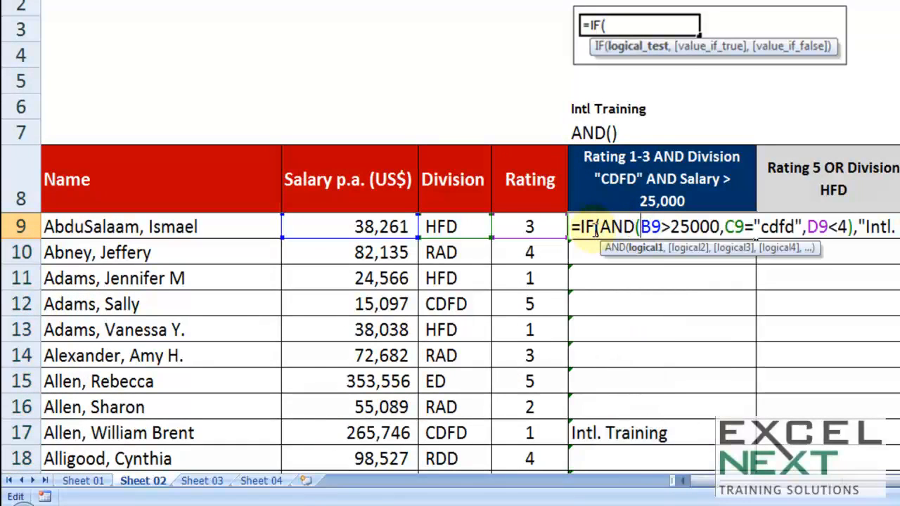
pyautogui.moveTo(600, 226); pyautogui.dragTo(636, 226)
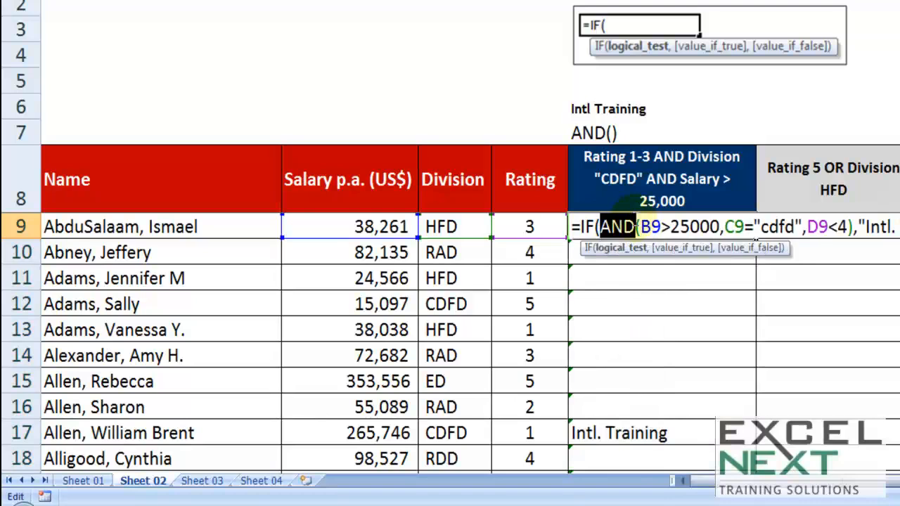
pyautogui.write('OR')
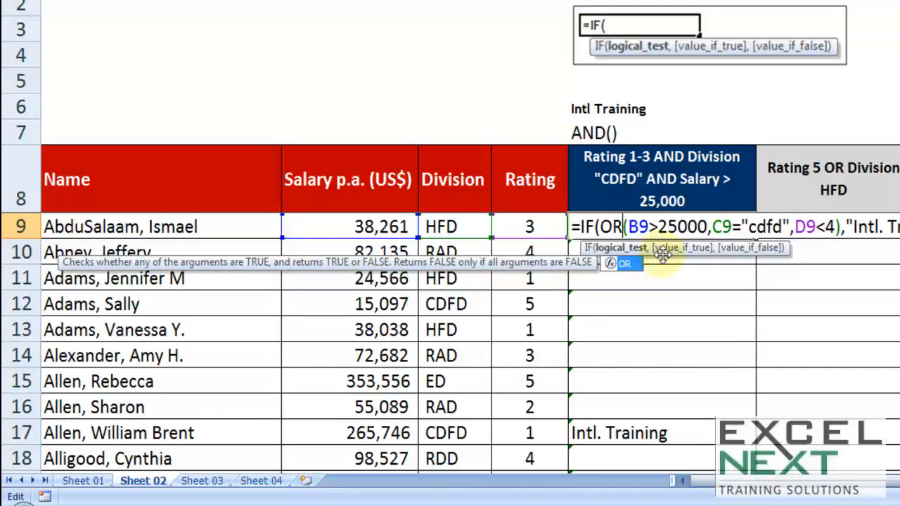
pyautogui.moveTo(628, 226); pyautogui.dragTo(703, 227)
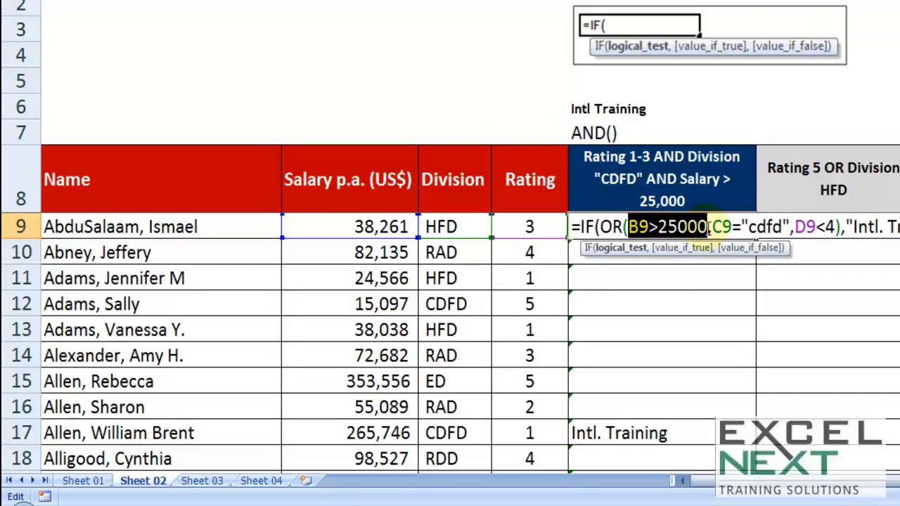
pyautogui.moveTo(748, 226); pyautogui.dragTo(842, 226)
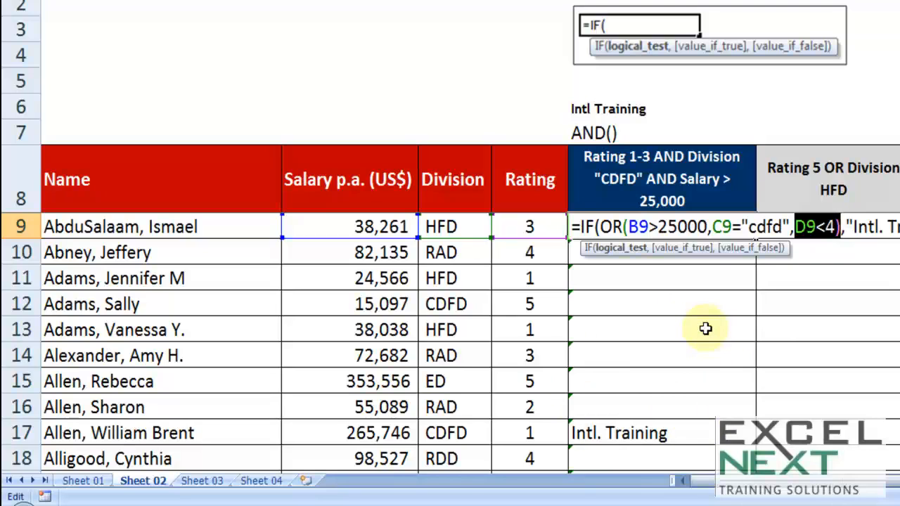
pyautogui.moveTo(629, 226); pyautogui.dragTo(707, 226)
pyautogui.moveTo(628, 226); pyautogui.dragTo(707, 226)
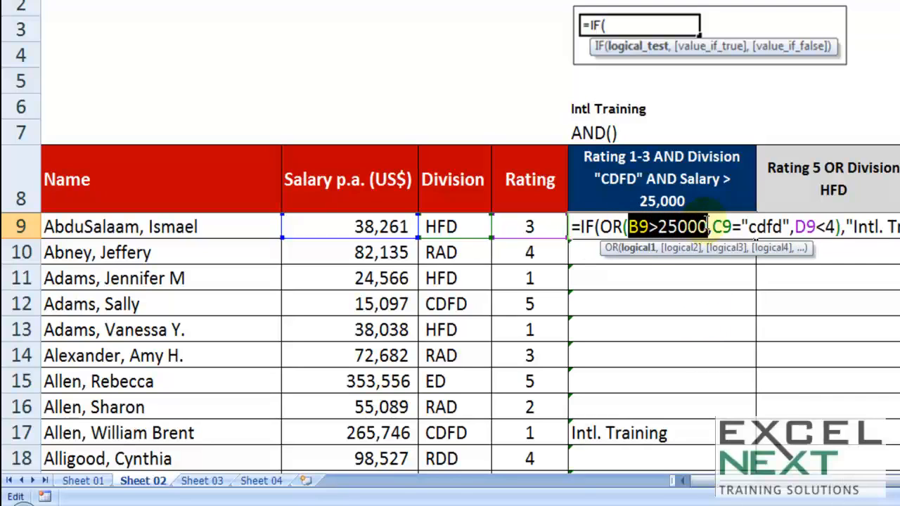
pyautogui.hotkey('ctrl', 'Return')
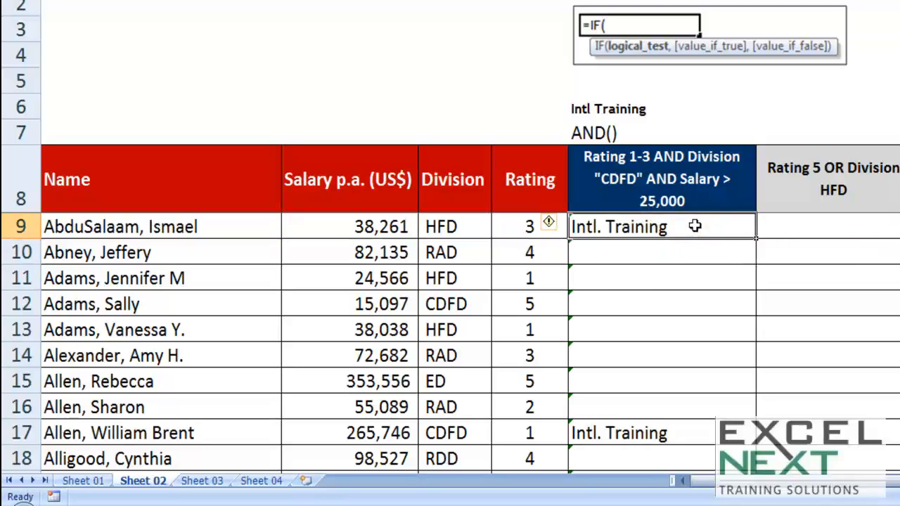
# Check row 9's division, rating and salary, and fill E9's OR-based formula down column E.
pyautogui.click(457, 225)
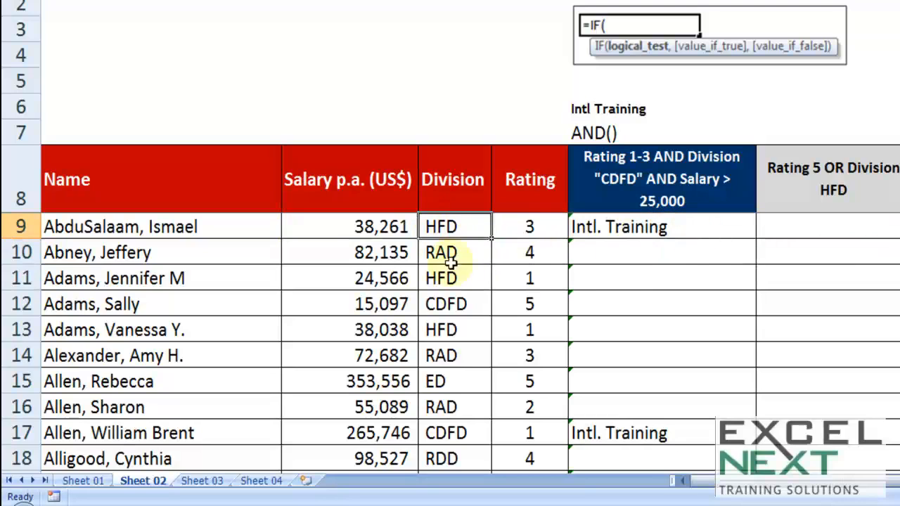
pyautogui.click(526, 226)
pyautogui.click(354, 226)
pyautogui.click(733, 233)
pyautogui.doubleClick(756, 239)
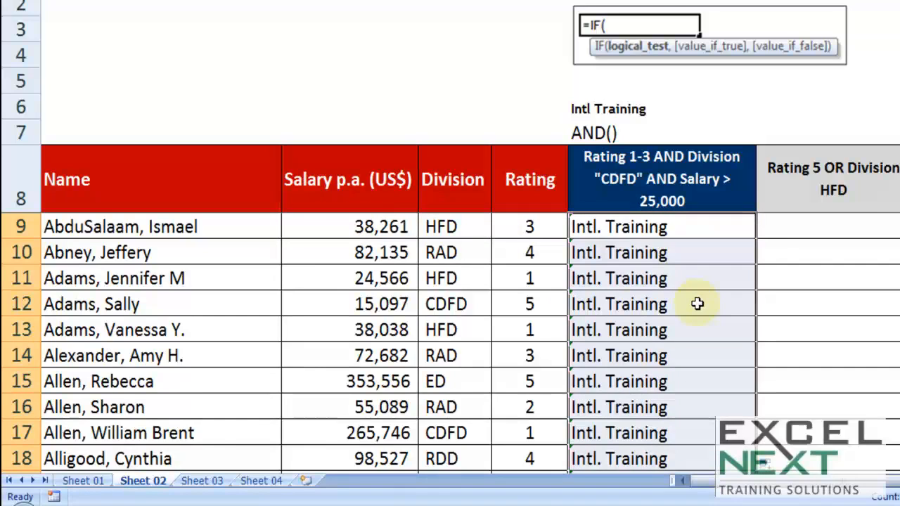
# Examine column E's results down the list, comparing row 44's salary, division and rating with its result.
pyautogui.scroll(-2, 698, 302)
pyautogui.scroll(-3, 701, 313)
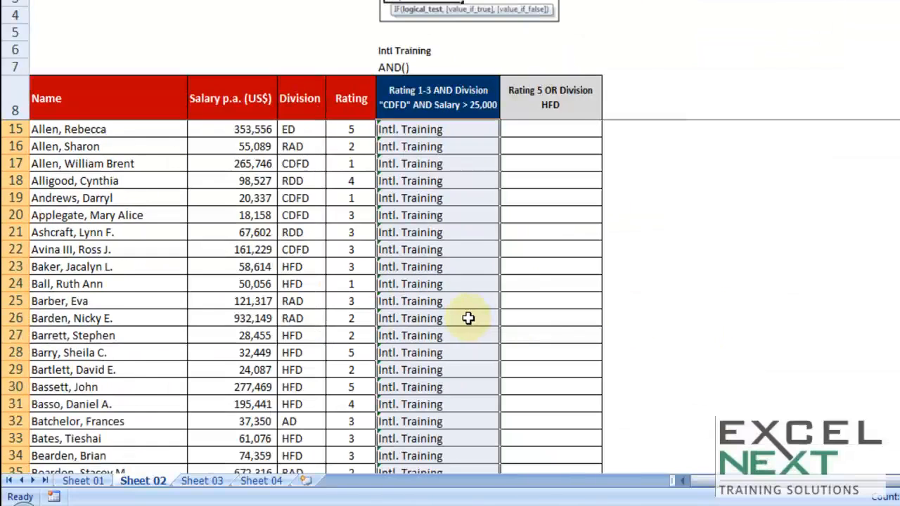
pyautogui.scroll(-8, 469, 317)
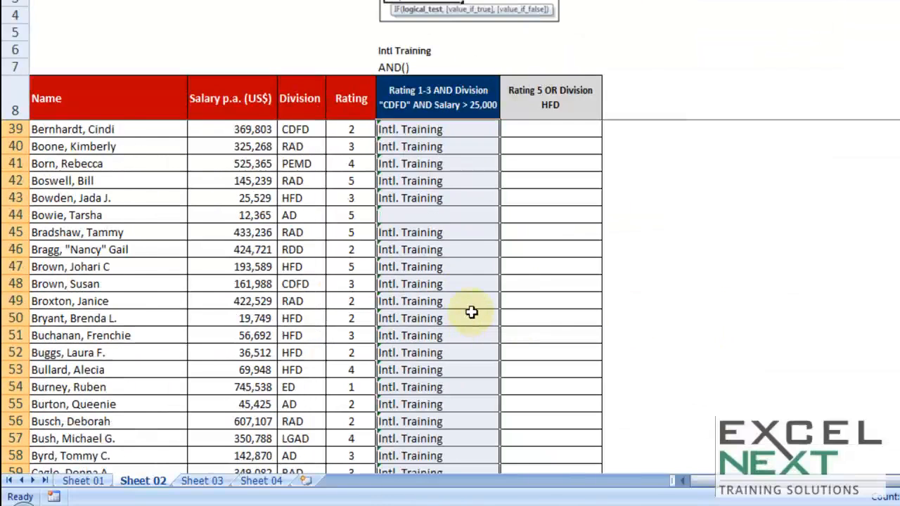
pyautogui.moveTo(260, 213); pyautogui.dragTo(242, 215)
pyautogui.click(241, 215)
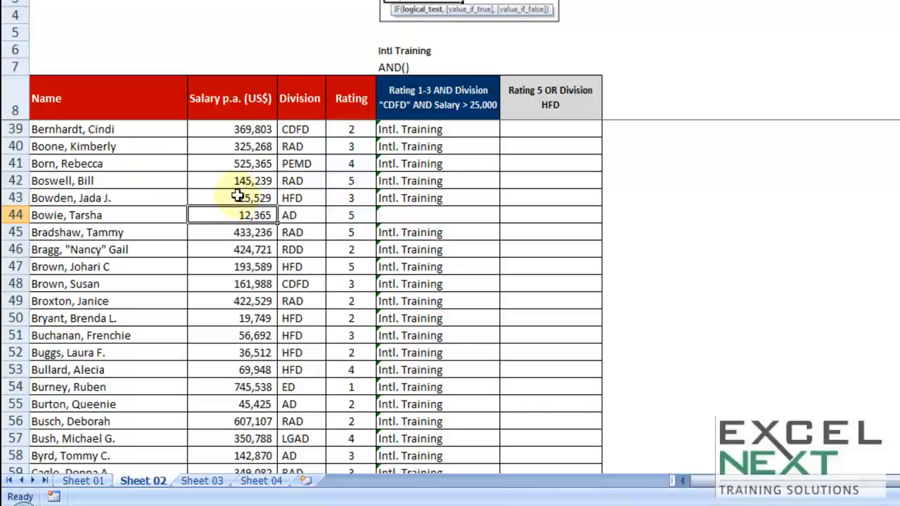
pyautogui.click(297, 213)
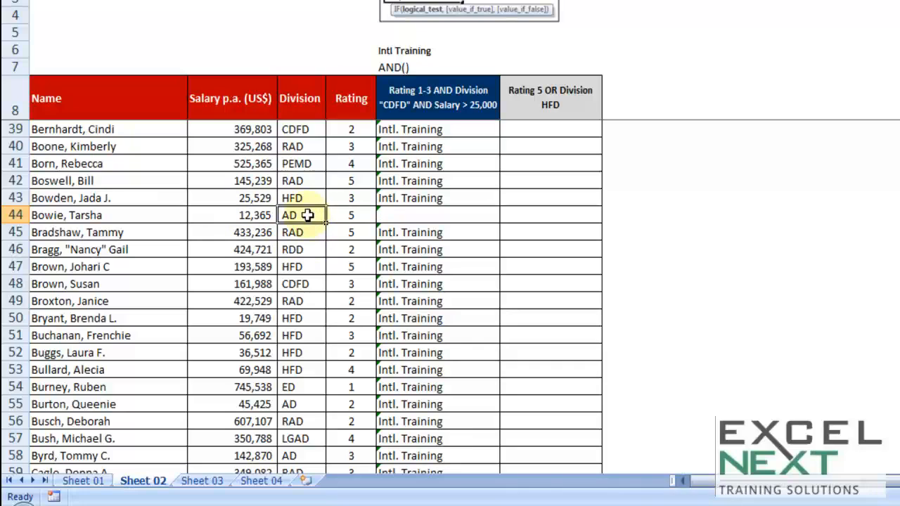
pyautogui.click(347, 213)
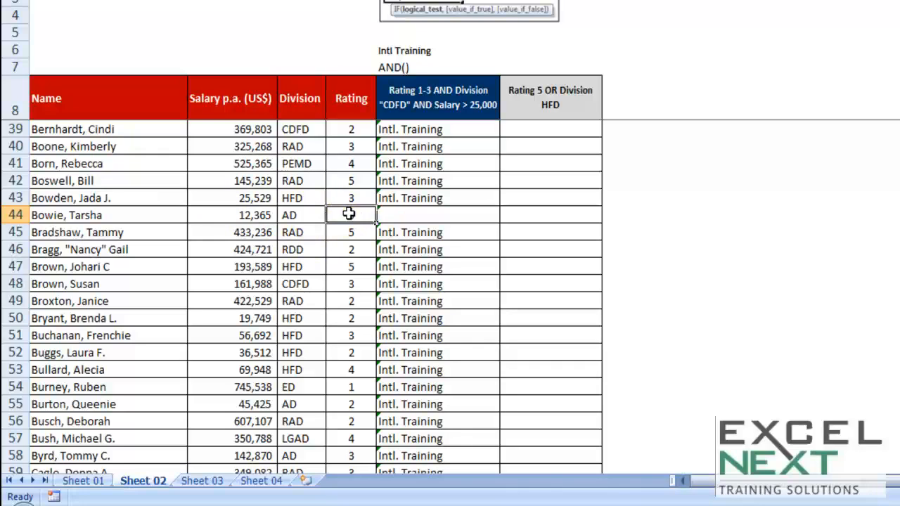
pyautogui.click(450, 213)
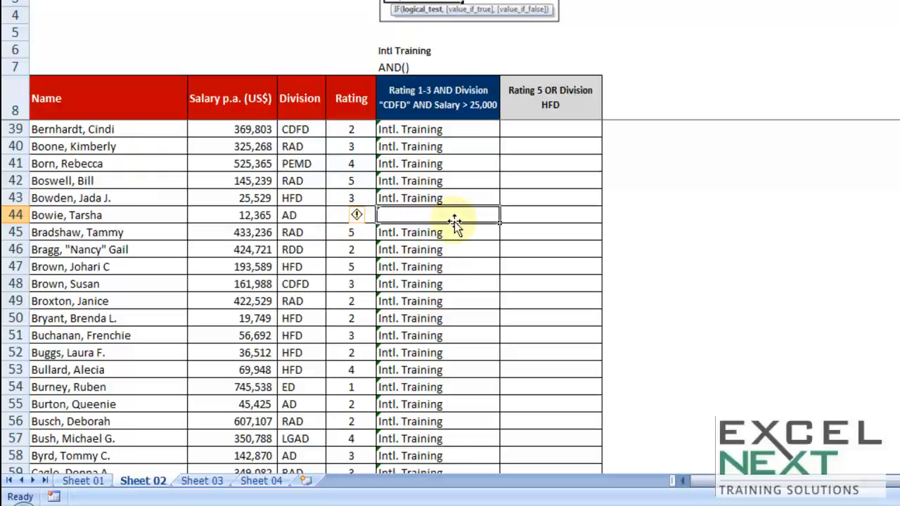
pyautogui.scroll(10, 459, 221)
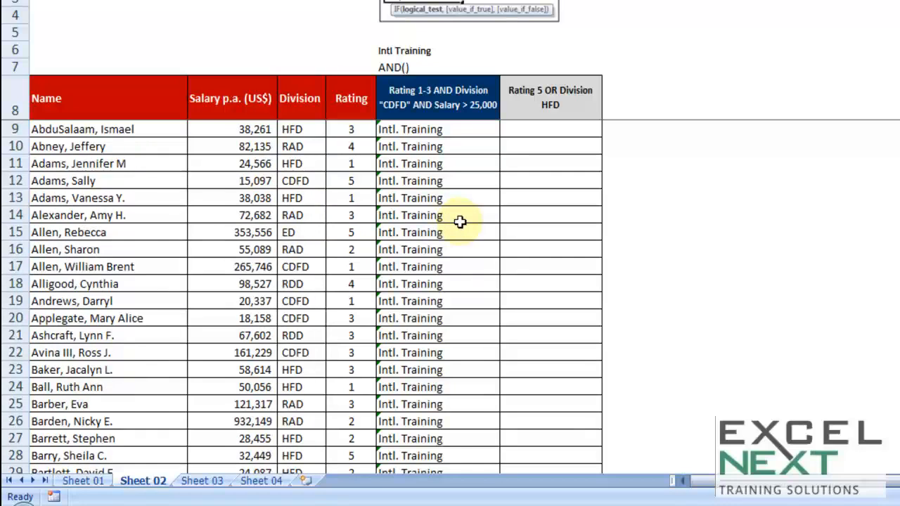
pyautogui.scroll(2, 459, 221)
pyautogui.scroll(1, 459, 221)
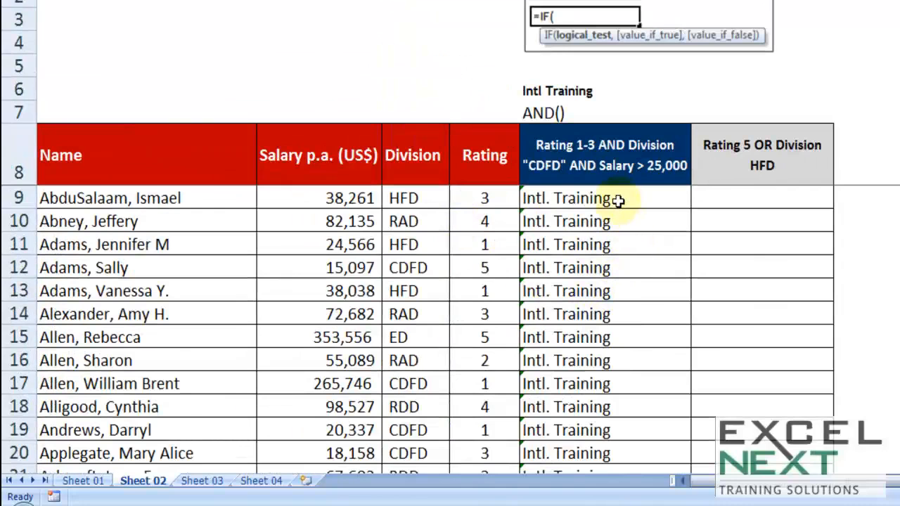
# Enter the label BASIC TRAINING in F7, above the "Rating 5 OR Division HFD" header.
pyautogui.click(762, 198)
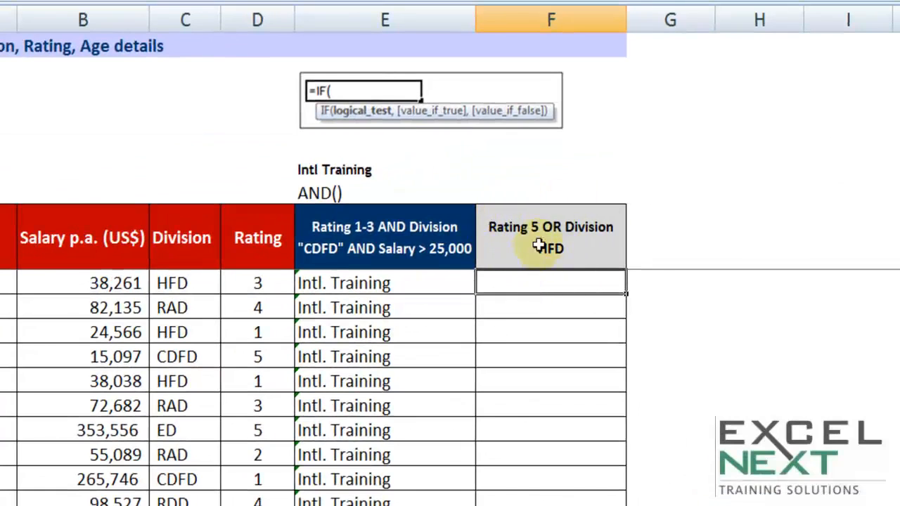
pyautogui.click(563, 198)
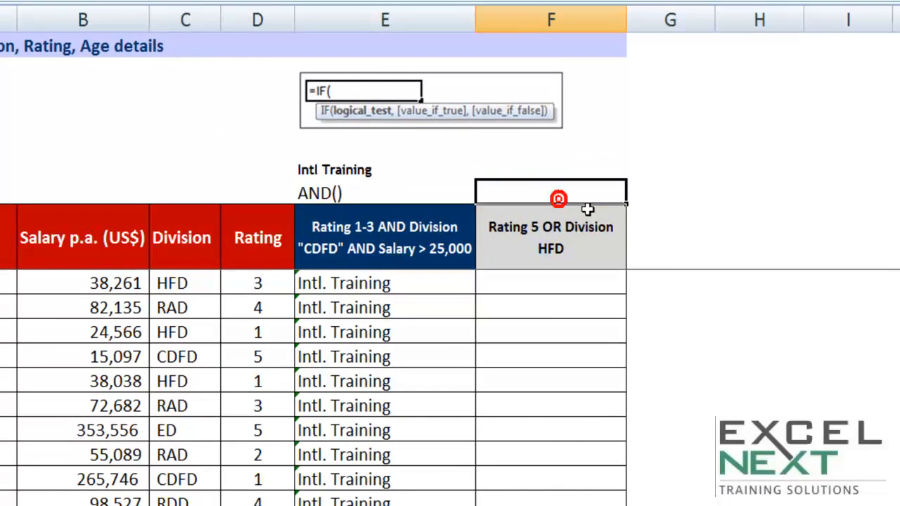
pyautogui.write('B')
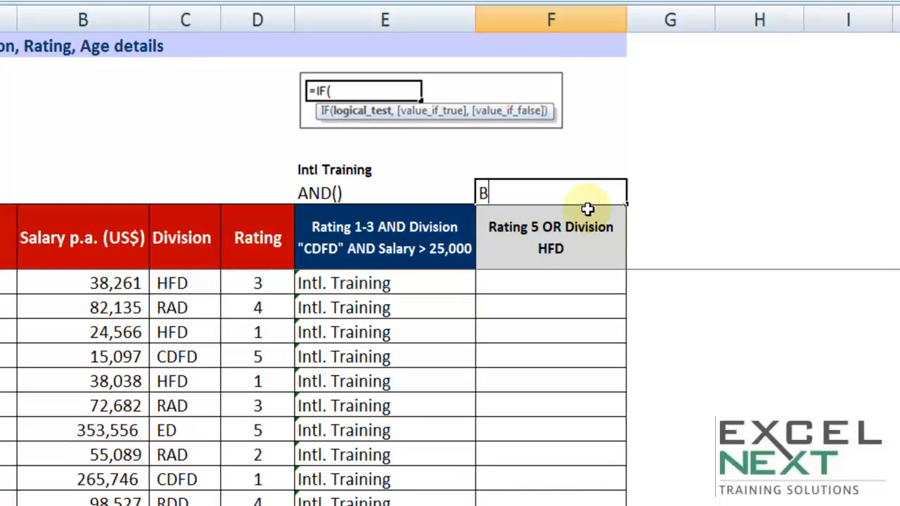
pyautogui.write('ASIC TRAINING')
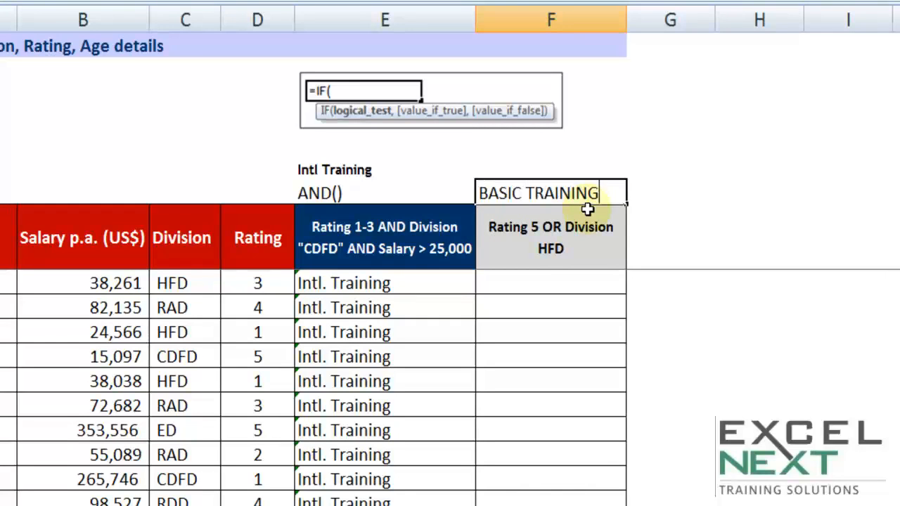
pyautogui.press('Tab')
# Review the rating and division criteria in F8's header, and enter =OR(C9="hfd",D9=5) in F9.
pyautogui.click(565, 229)
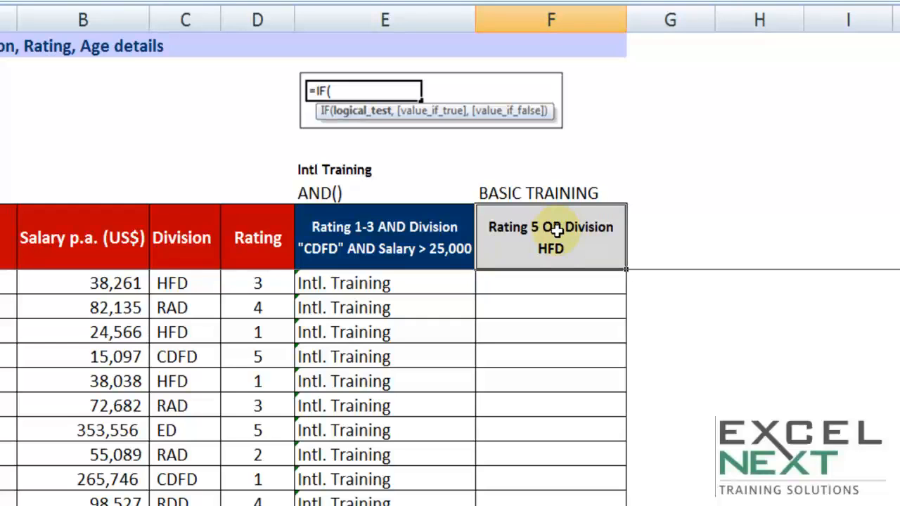
pyautogui.doubleClick(573, 247)
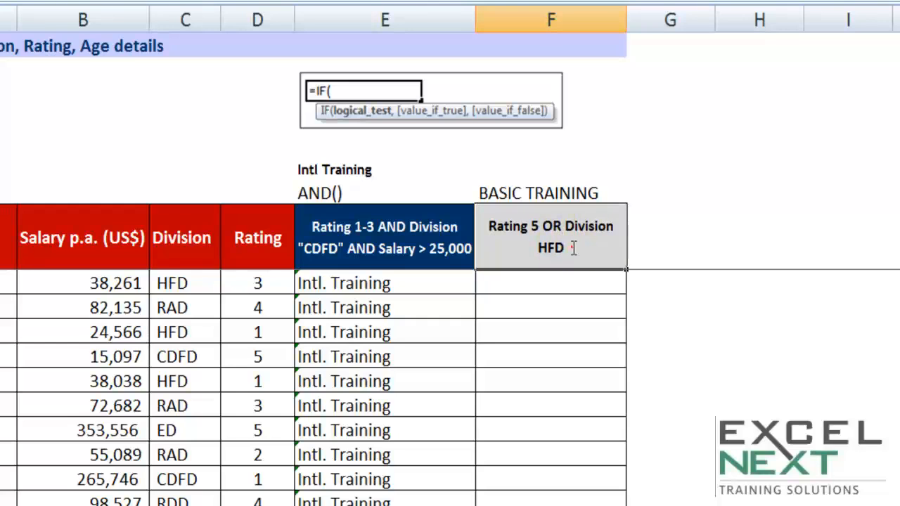
pyautogui.moveTo(572, 248)
pyautogui.mouseDown()
pyautogui.moveTo(538, 257)
pyautogui.moveTo(582, 241)
pyautogui.mouseUp()
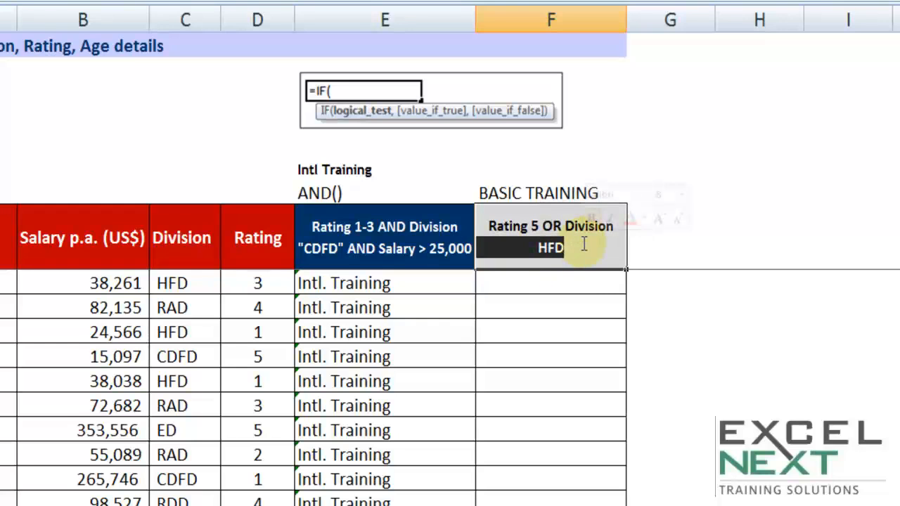
pyautogui.click(580, 281)
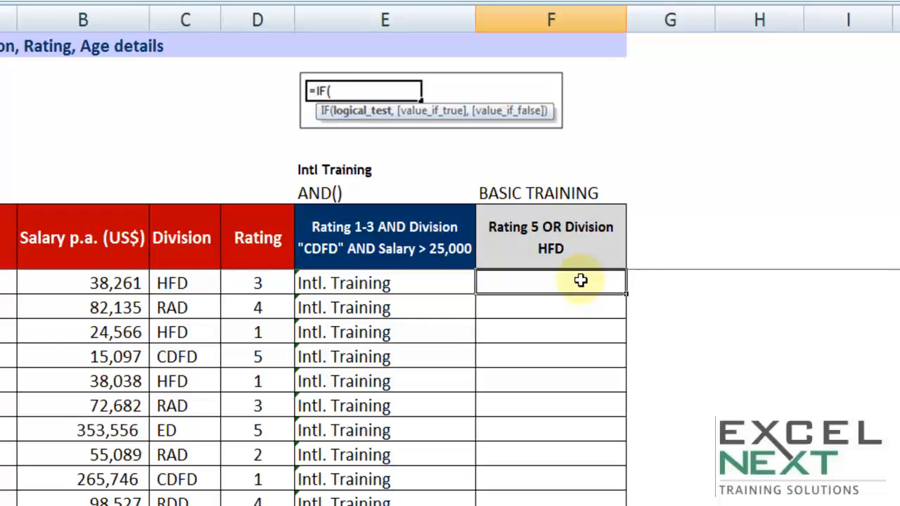
pyautogui.write('=OR(')
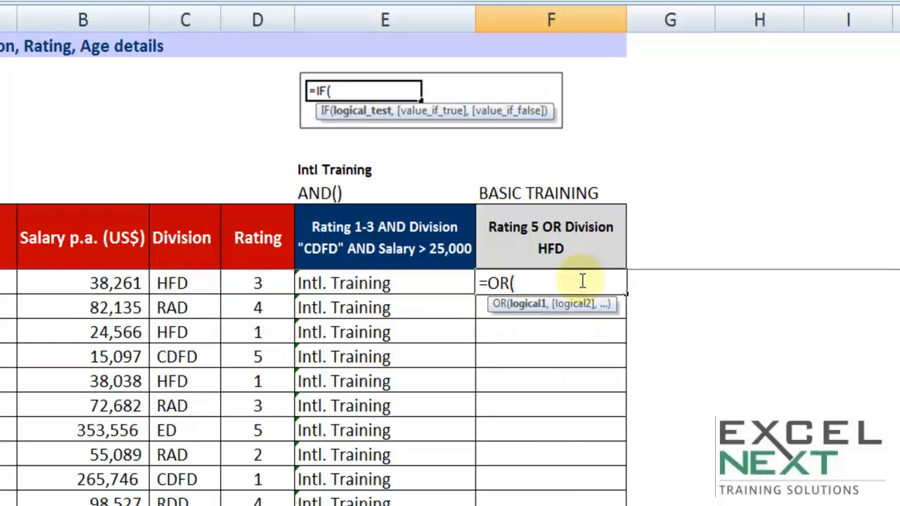
pyautogui.click(186, 283)
pyautogui.write('=')
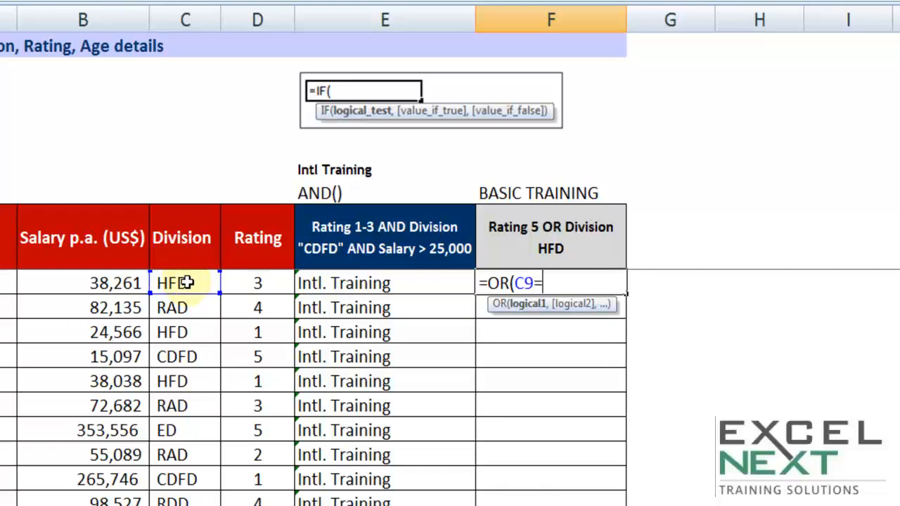
pyautogui.write('"hfd",')
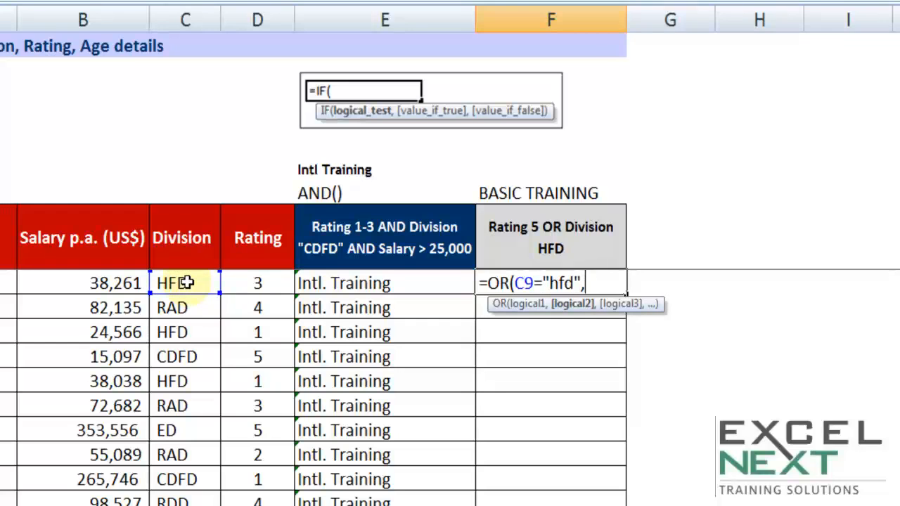
pyautogui.click(252, 282)
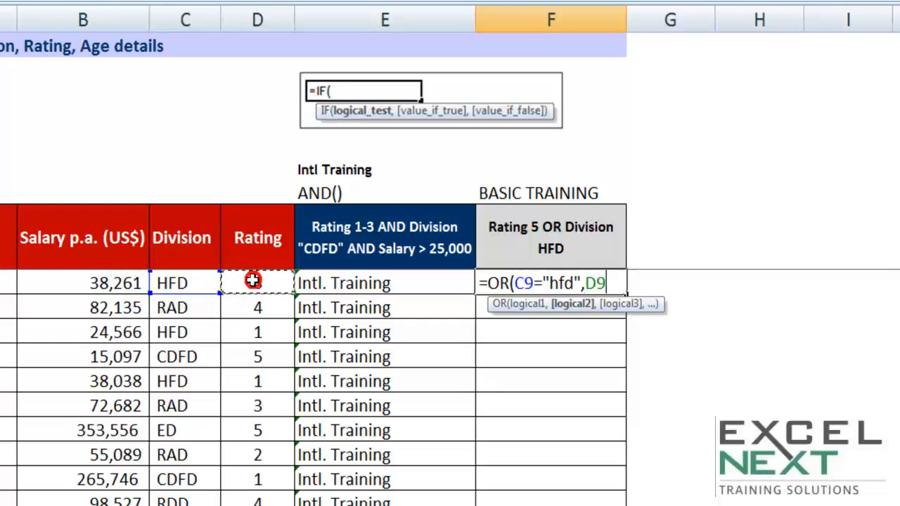
pyautogui.write('=5')
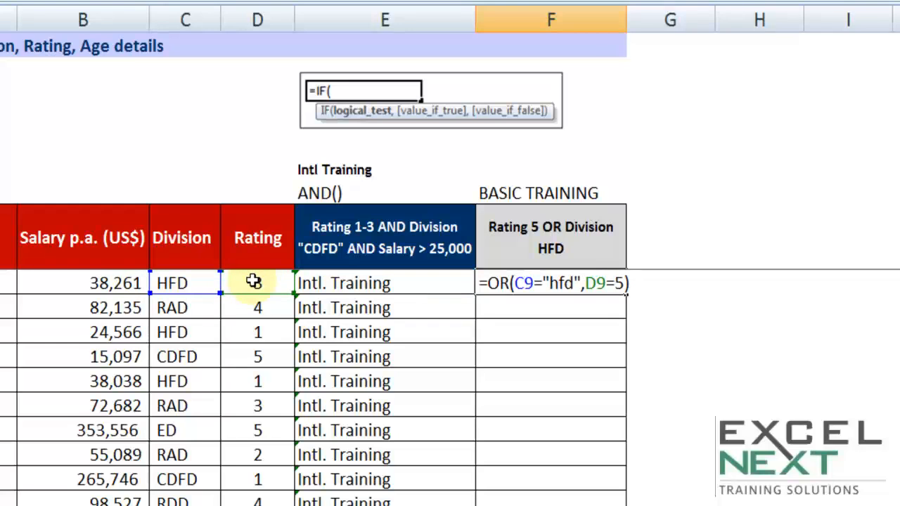
pyautogui.press('Return')
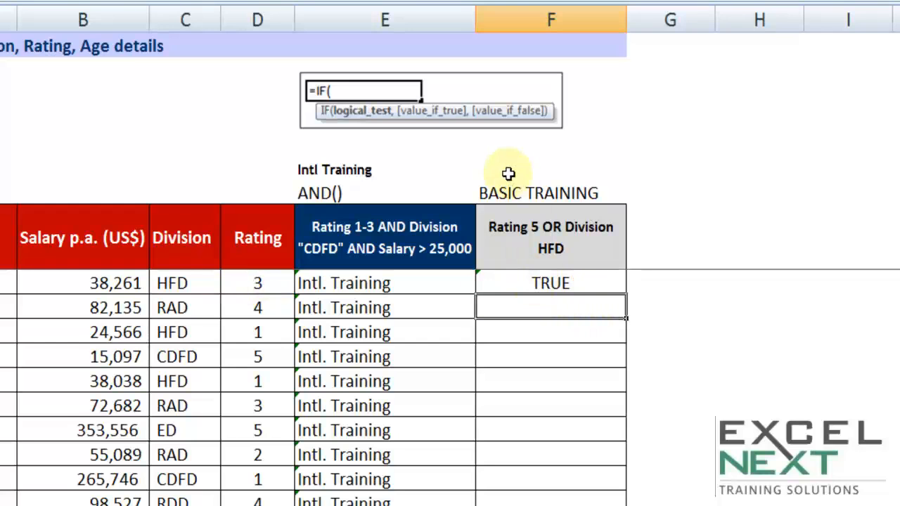
# Wrap F9's OR expression in an IF function so that it serves as the logical test.
pyautogui.doubleClick(515, 281)
pyautogui.click(487, 281)
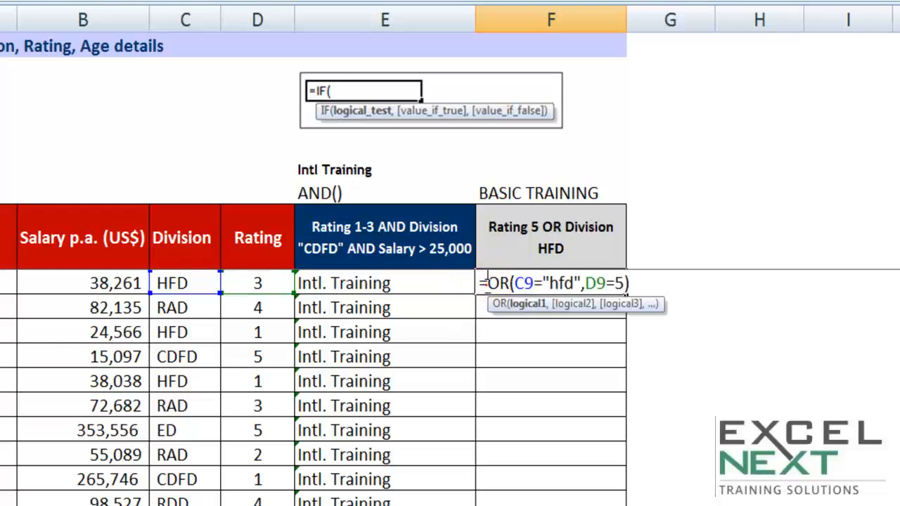
pyautogui.write('if(')
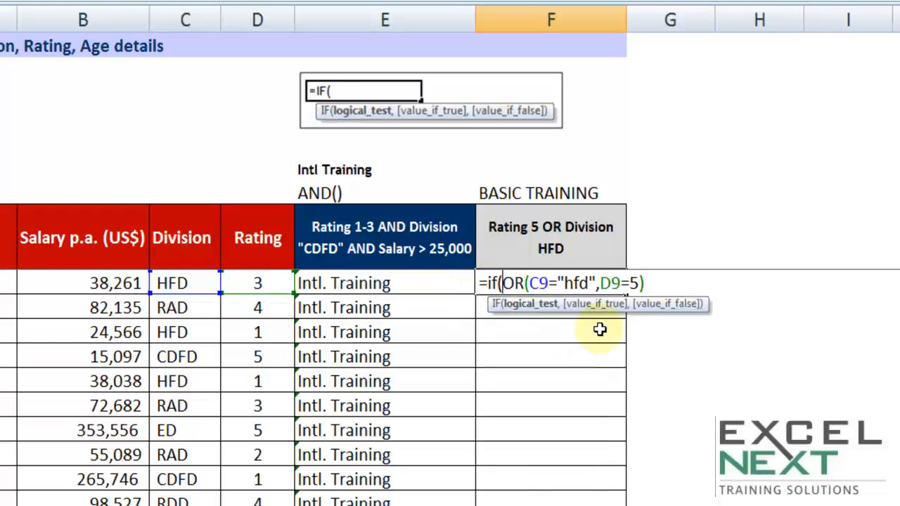
pyautogui.moveTo(502, 283); pyautogui.dragTo(645, 283)
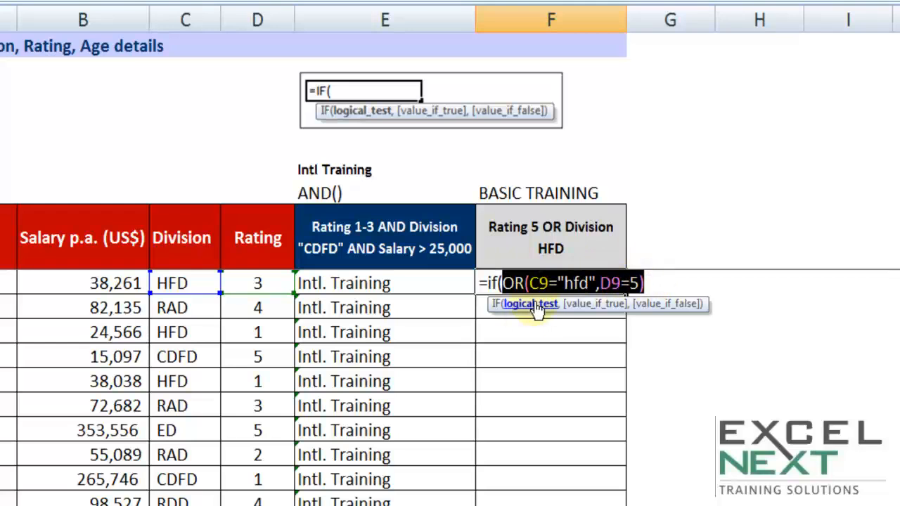
pyautogui.click(653, 281)
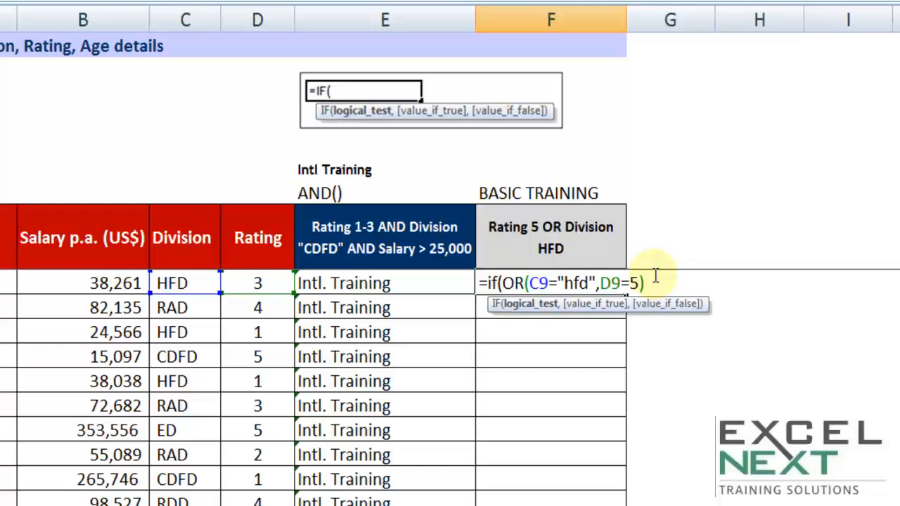
pyautogui.write(',')
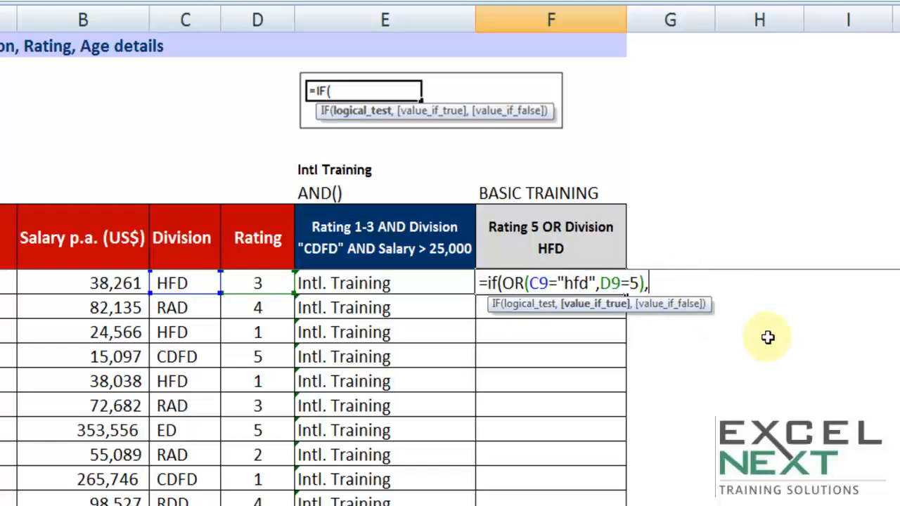
pyautogui.write('"basic Training"')
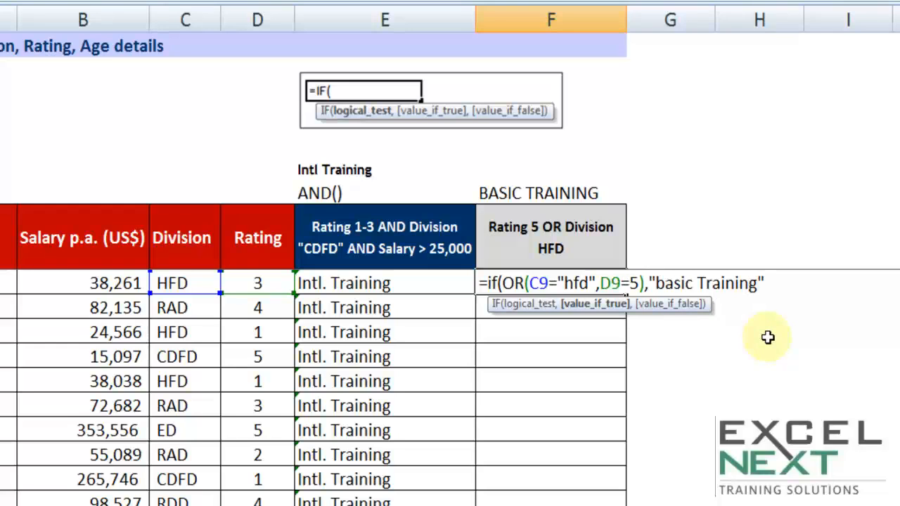
pyautogui.write(',')
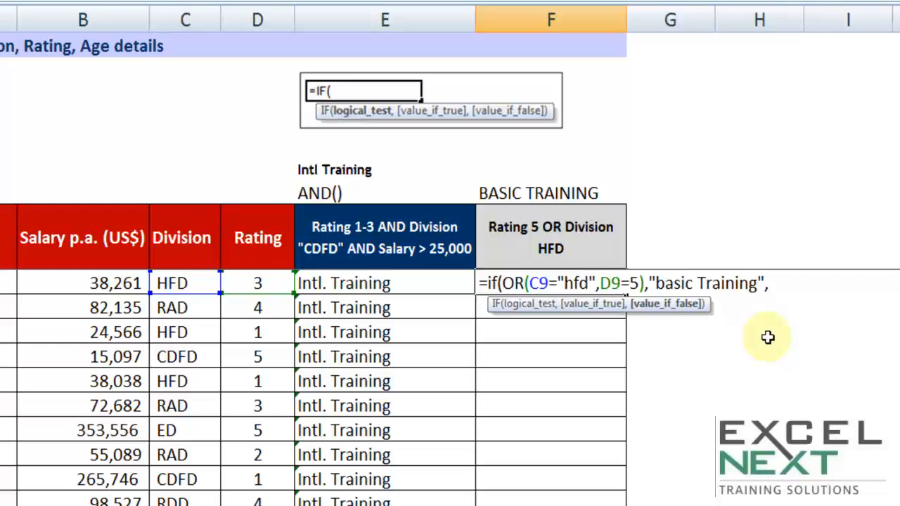
pyautogui.write('"")')
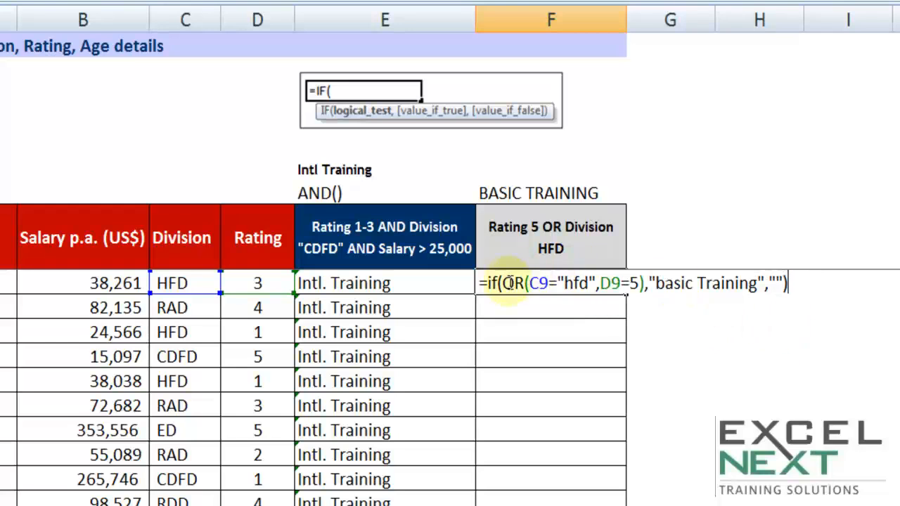
# Complete F9's IF formula with "basic Training" as the true value and an empty string as the false value.
pyautogui.moveTo(504, 283); pyautogui.dragTo(767, 283)
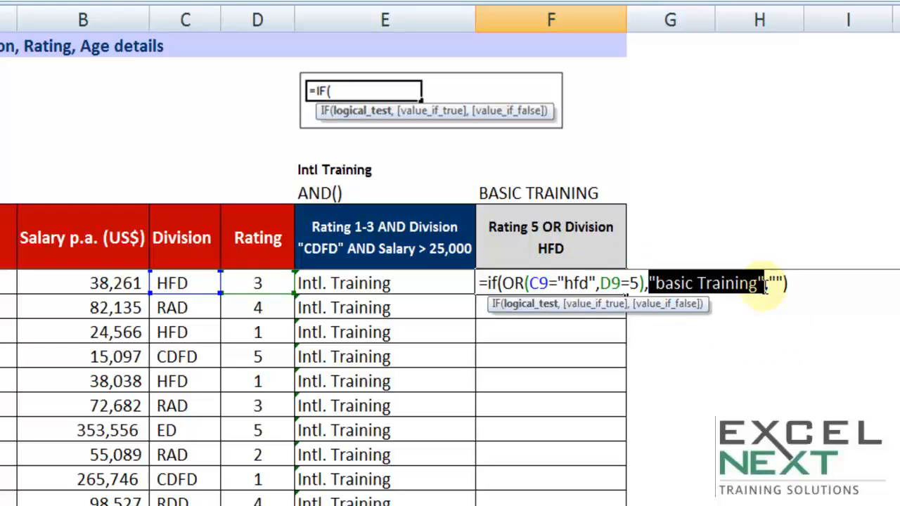
pyautogui.click(771, 284)
pyautogui.press('Return')
# Fill F9's formula down column F and check the result for the ED division row against its salary, division and rating.
pyautogui.click(624, 283)
pyautogui.doubleClick(627, 292)
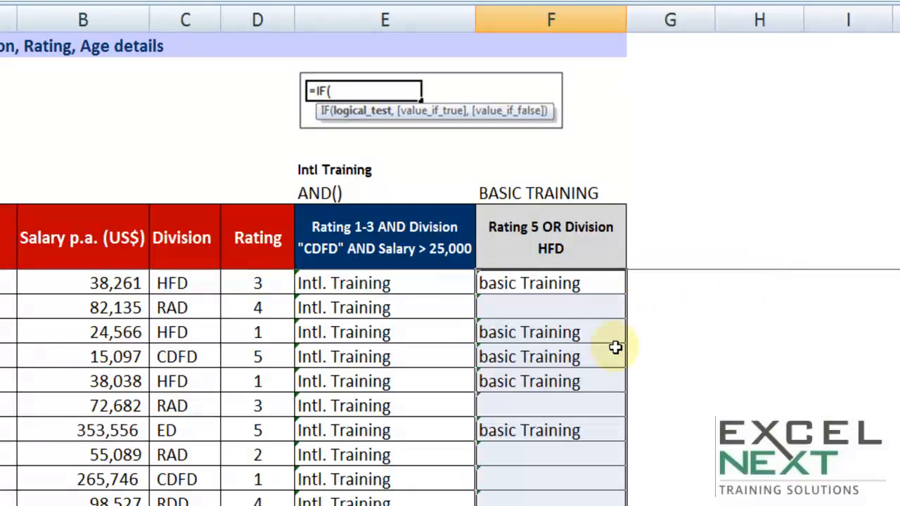
pyautogui.scroll(-1, 609, 352)
pyautogui.moveTo(116, 355); pyautogui.dragTo(227, 351)
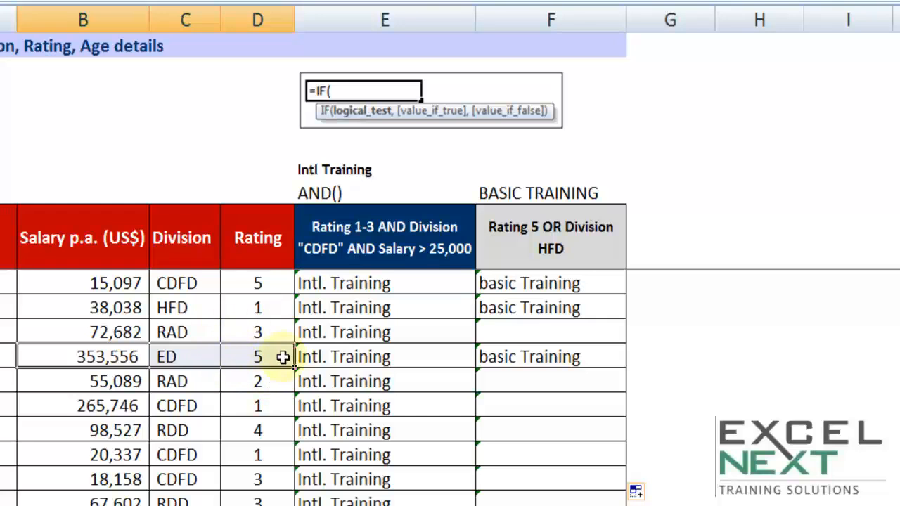
pyautogui.click(123, 355)
pyautogui.click(253, 356)
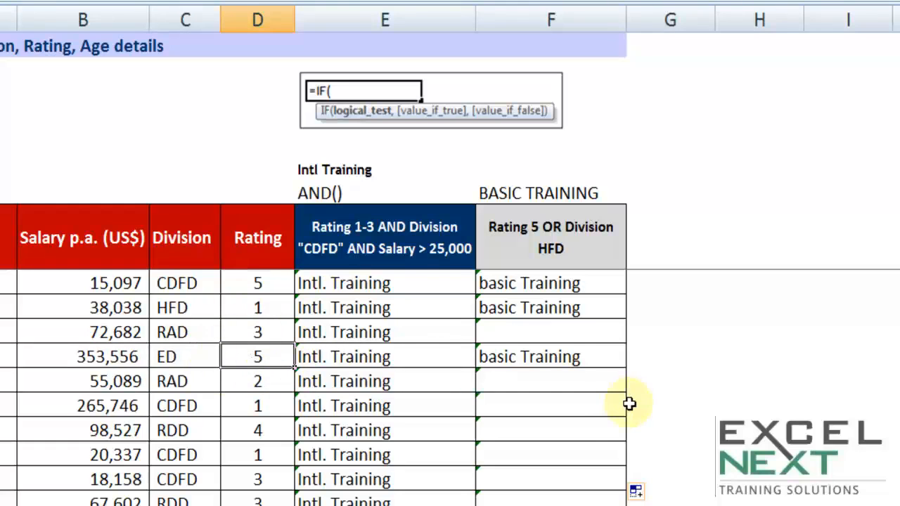
pyautogui.scroll(1, 580, 407)
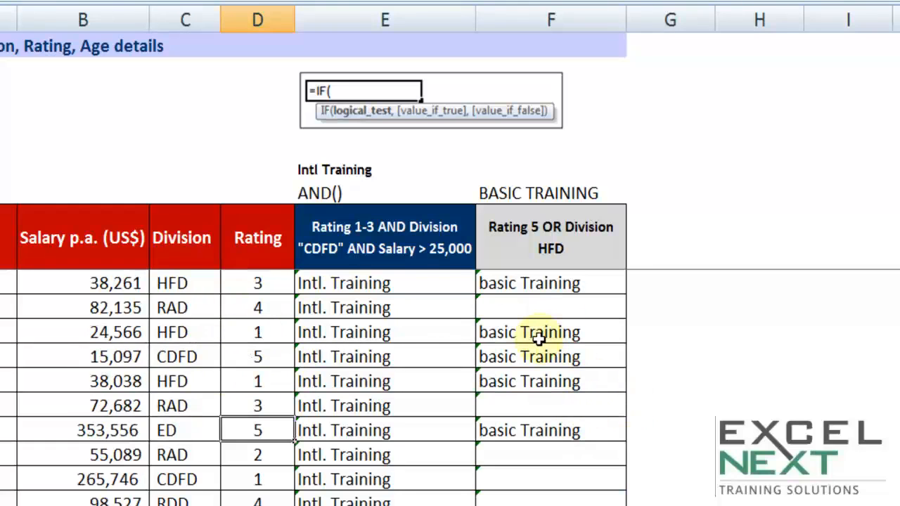
# List the function names IF(), AND() and OR() in B4, B5 and B6, above the Salary header.
pyautogui.click(121, 113)
pyautogui.write('IF()')
pyautogui.press('Return')
pyautogui.write('AND()')
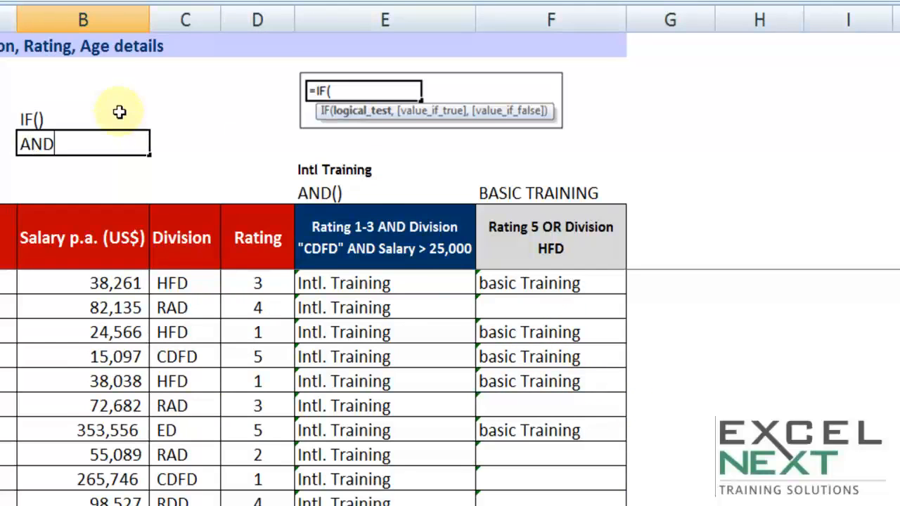
pyautogui.press('Return')
pyautogui.write('OR()')
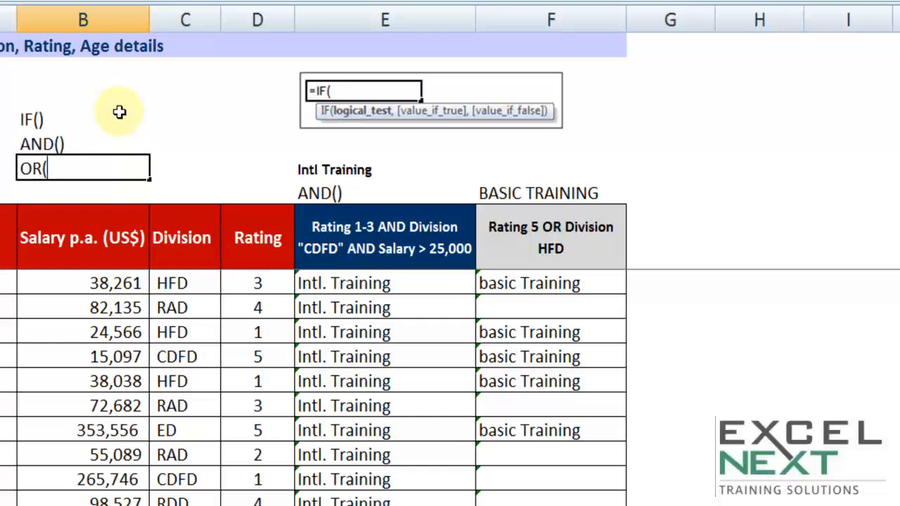
pyautogui.press('Tab')
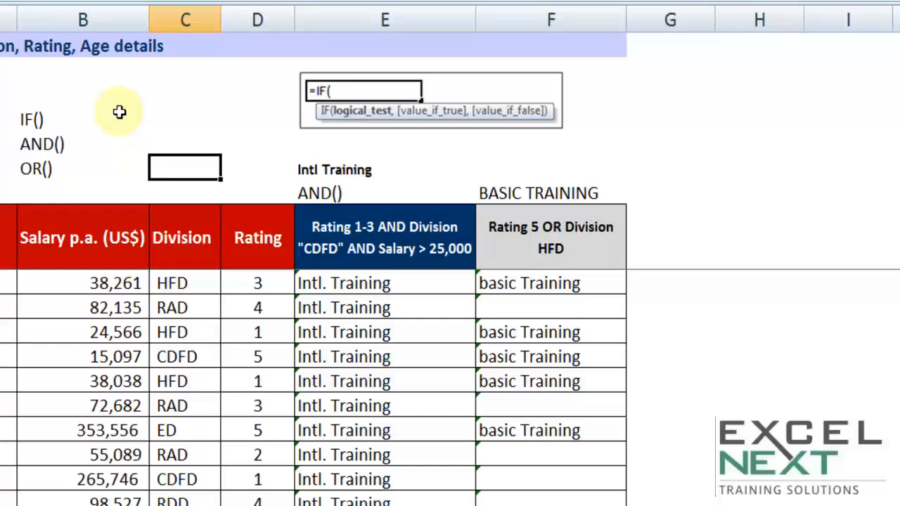